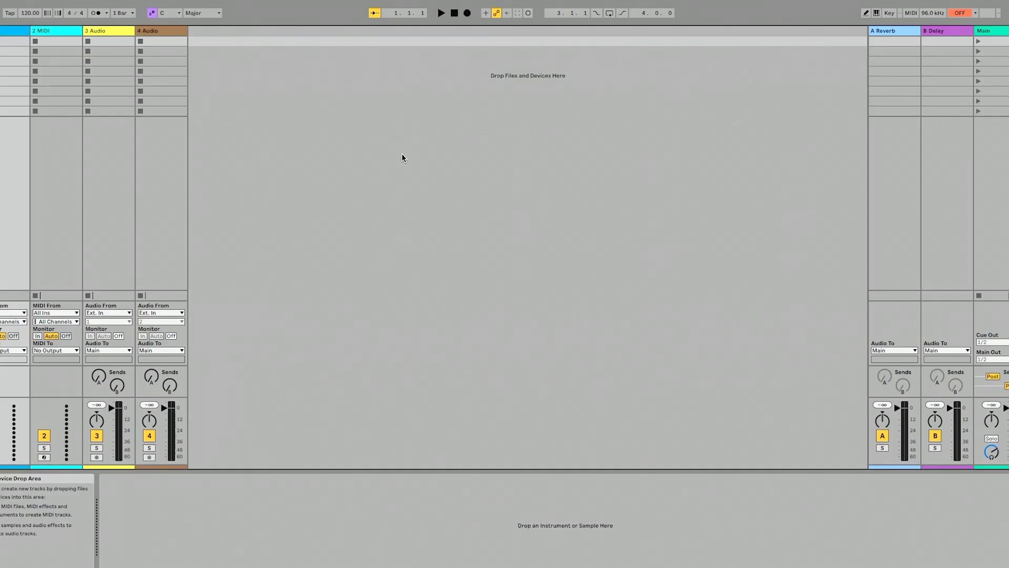
Step: Select PlayAUDIO1U 006 as the Audio Output Device in the Audio settings
{"action": "key", "text": "super+comma"}
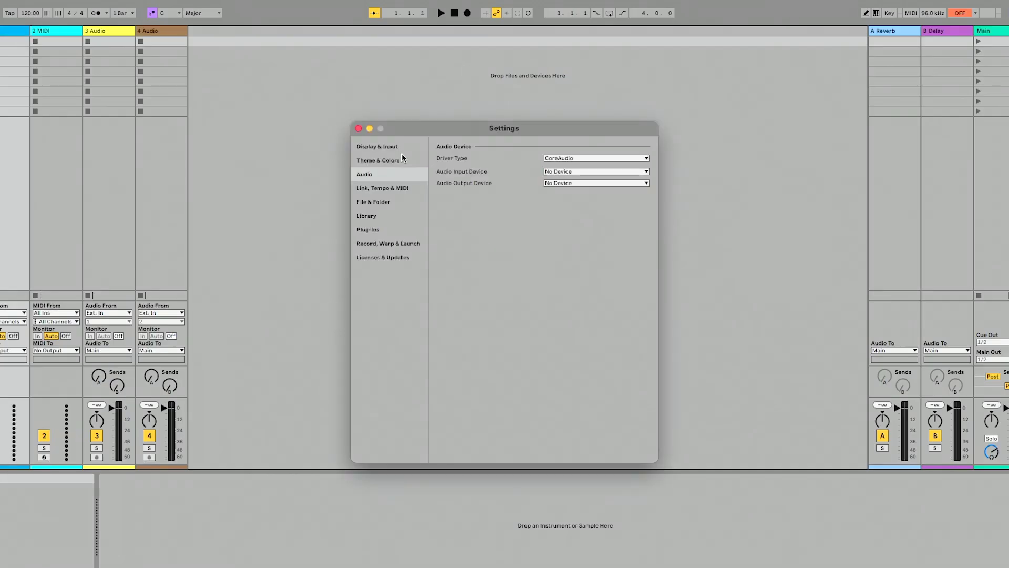
{"action": "left_click", "coordinate": [563, 183]}
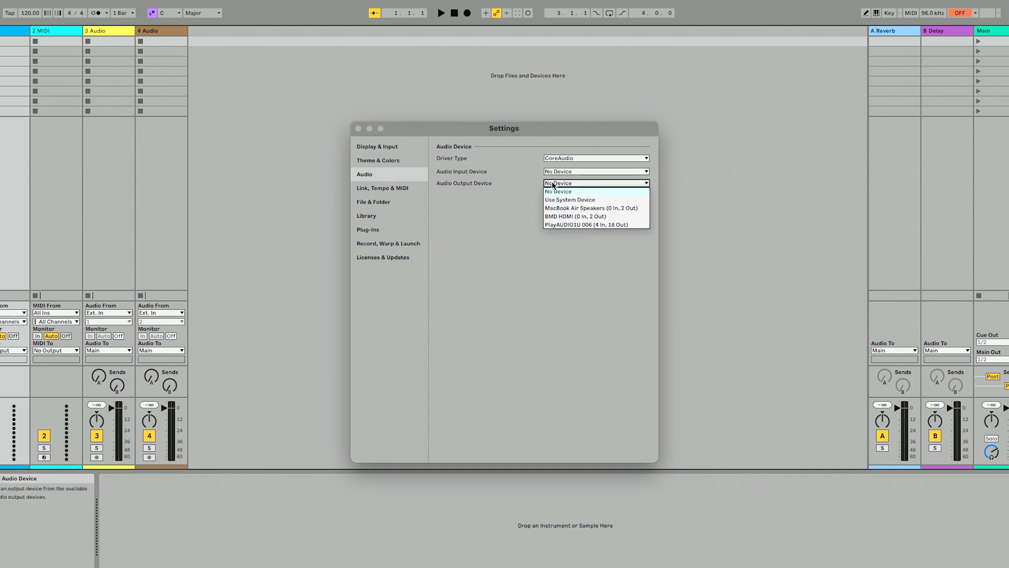
{"action": "left_click", "coordinate": [565, 225]}
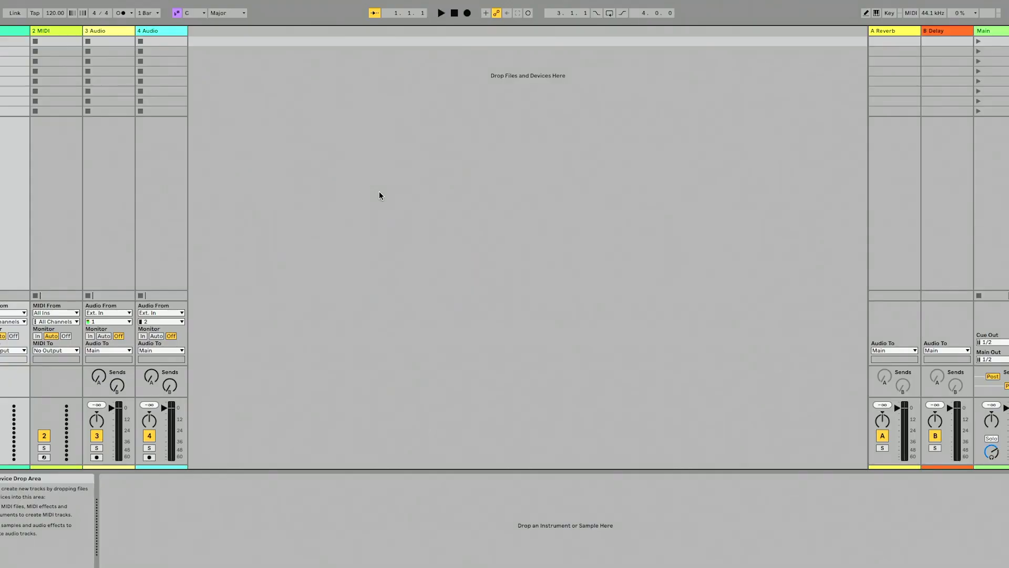
Step: Reselect PlayAUDIO1U 006 (4 In, 18 Out) as the Audio Output Device
{"action": "key", "text": "super+comma"}
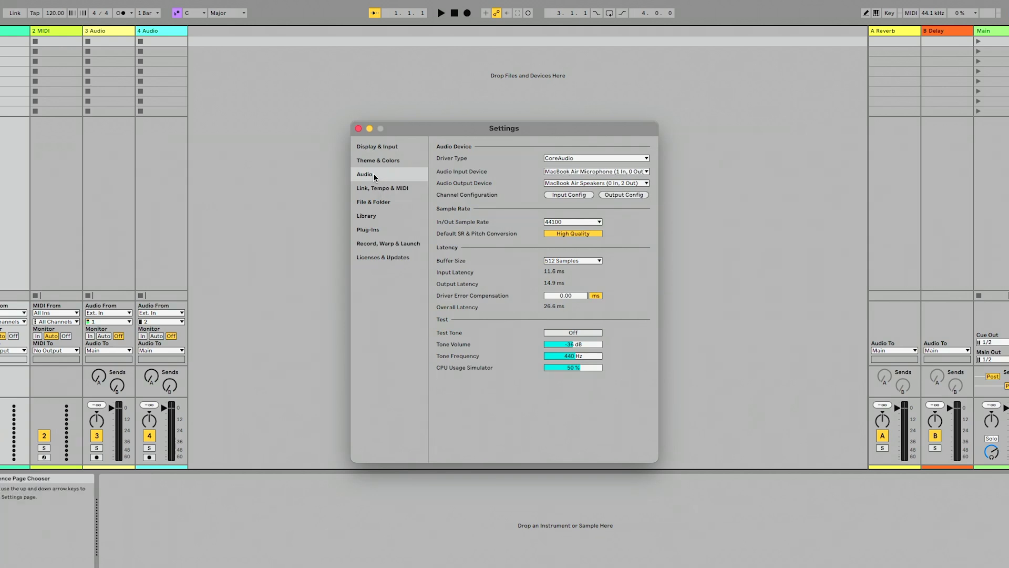
{"action": "left_click", "coordinate": [560, 183]}
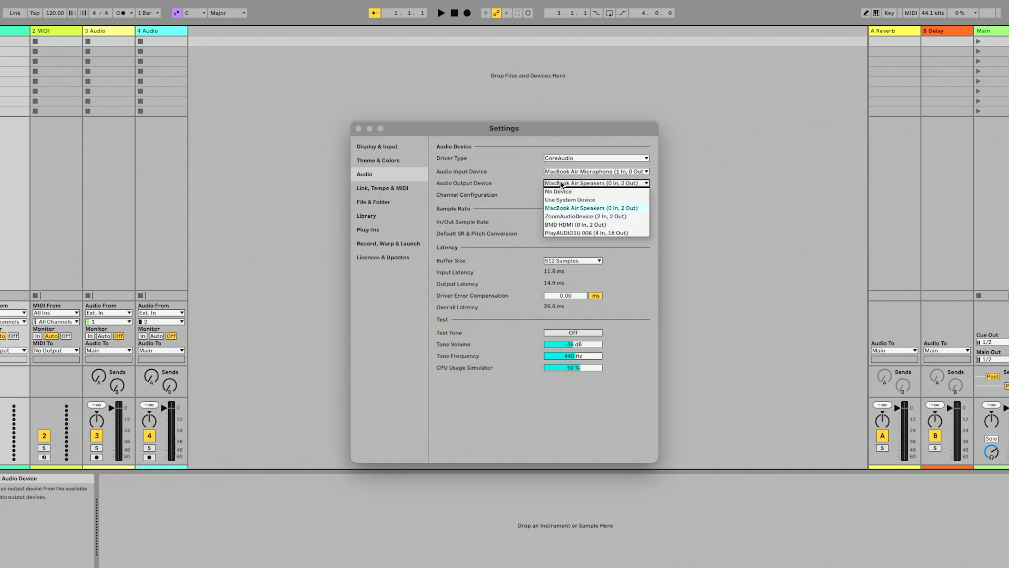
{"action": "left_click", "coordinate": [588, 232]}
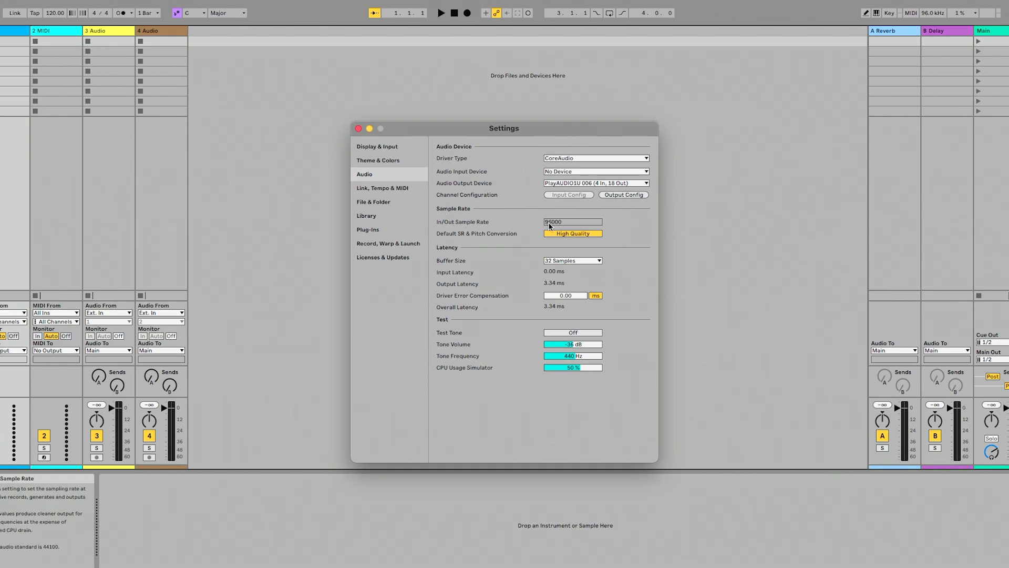
{"action": "key", "text": "ctrl+Right"}
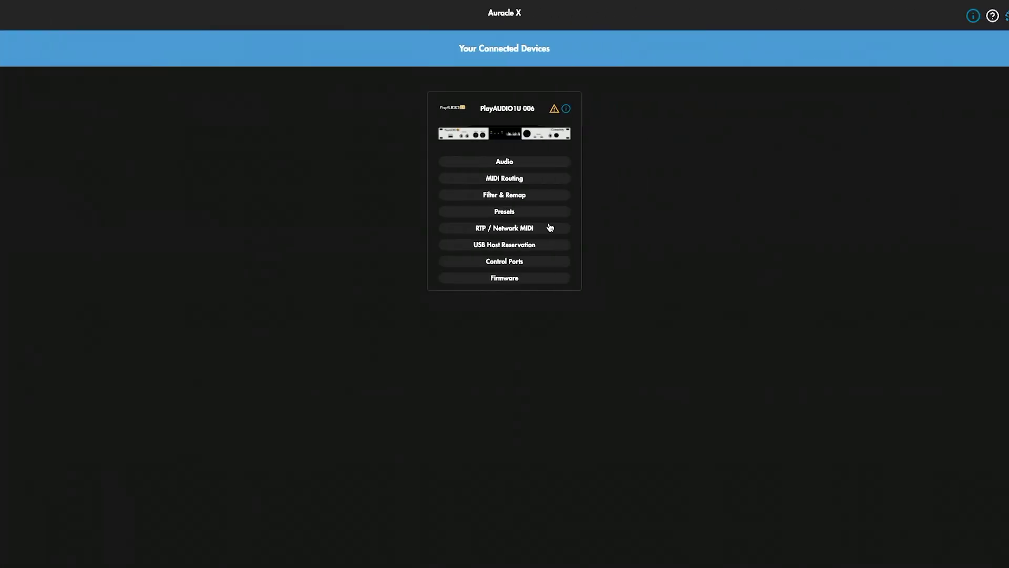
{"action": "left_click", "coordinate": [534, 165]}
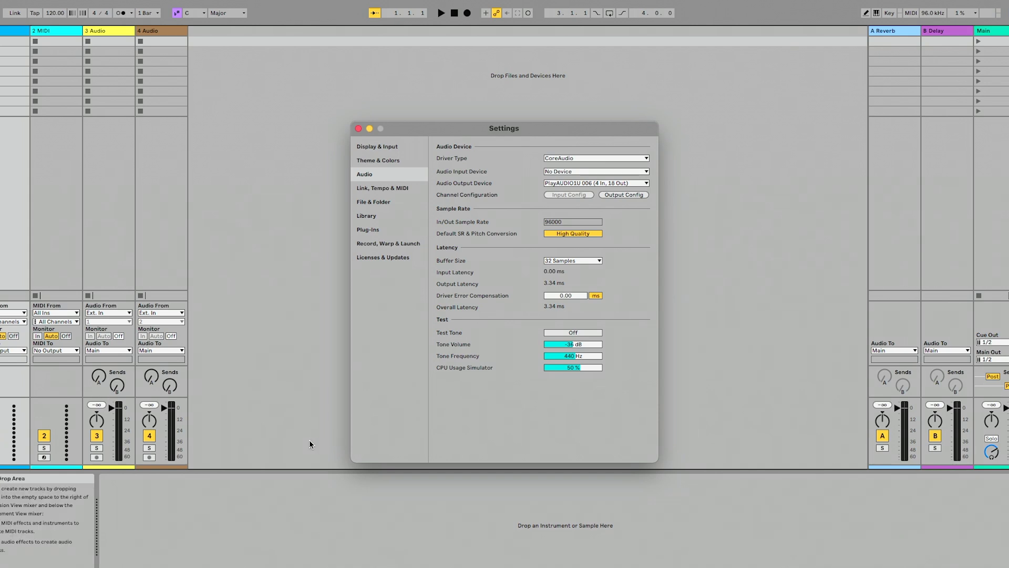
Step: Set the audio Buffer Size to 32 samples
{"action": "left_click", "coordinate": [573, 260]}
{"action": "left_click", "coordinate": [572, 268]}
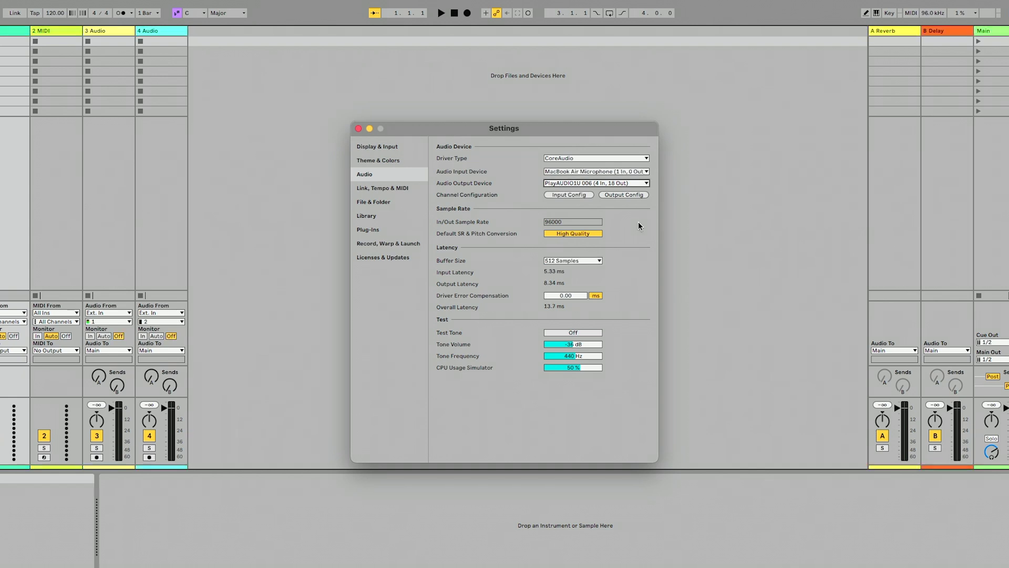
{"action": "left_click", "coordinate": [588, 261]}
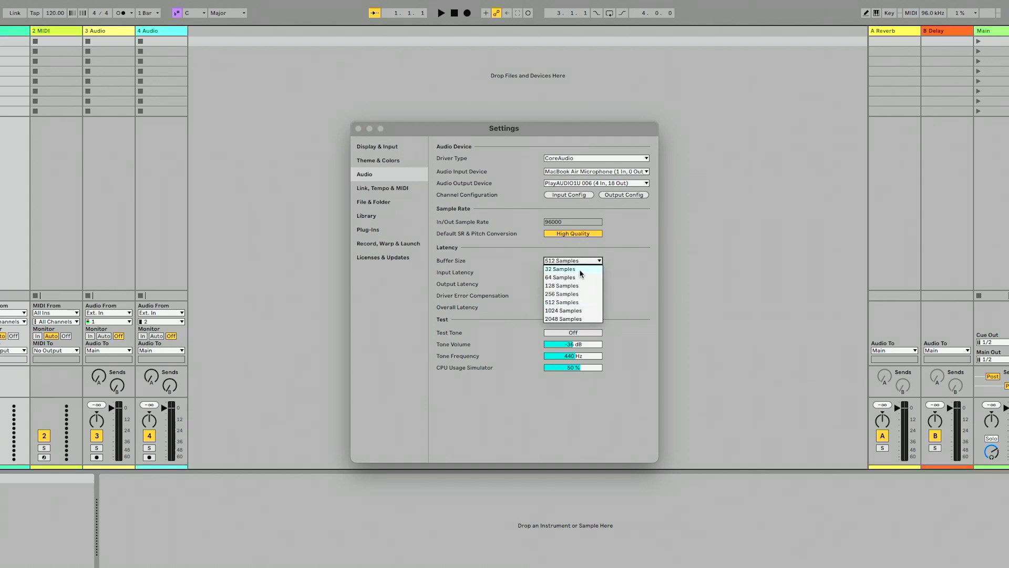
{"action": "left_click", "coordinate": [580, 270]}
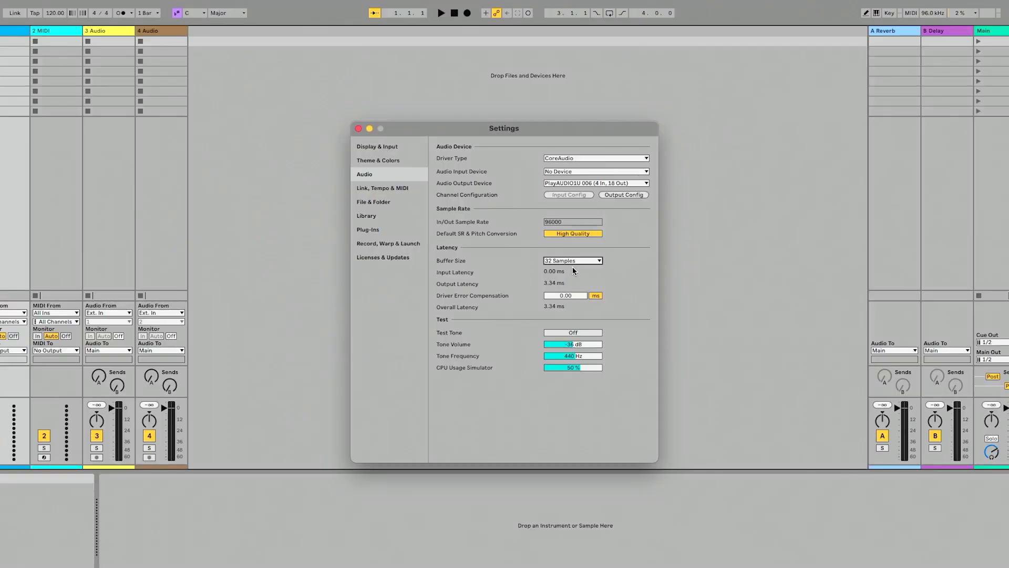
{"action": "left_click", "coordinate": [618, 194]}
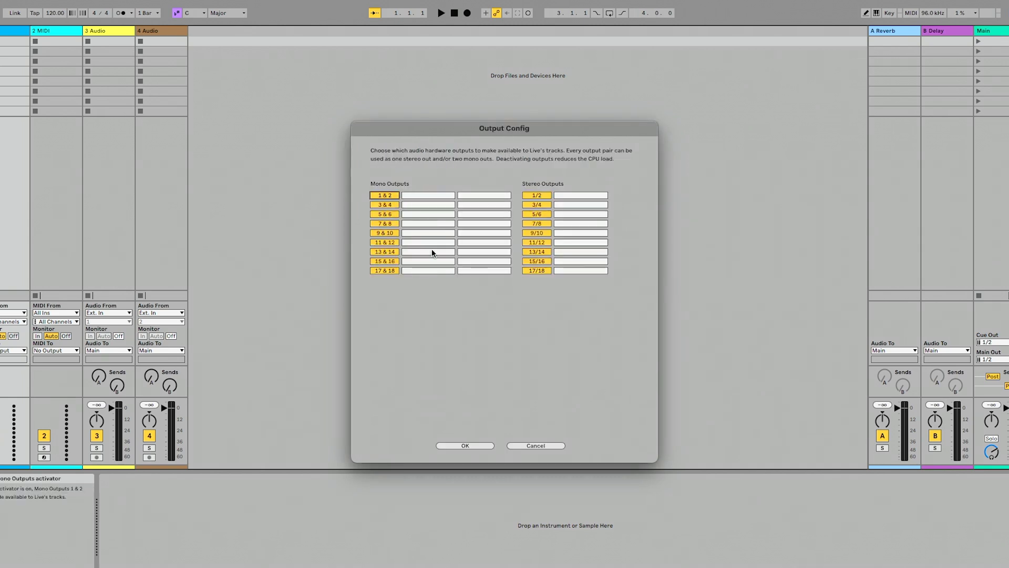
Step: Activate mono output pairs 3/4, 5/6 and 9/10 through 17/18 in Output Config
{"action": "left_click", "coordinate": [465, 446]}
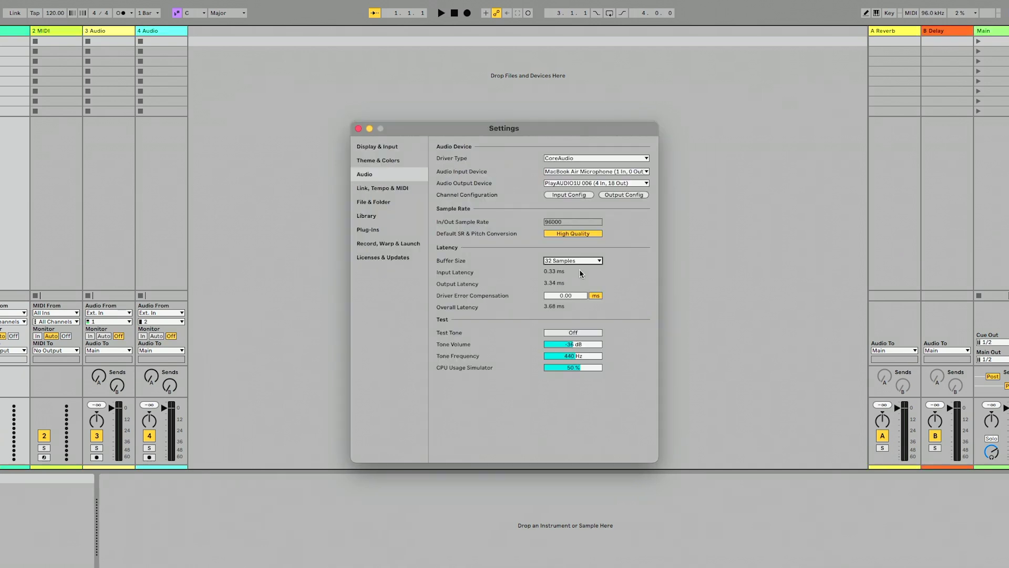
{"action": "left_click", "coordinate": [626, 196]}
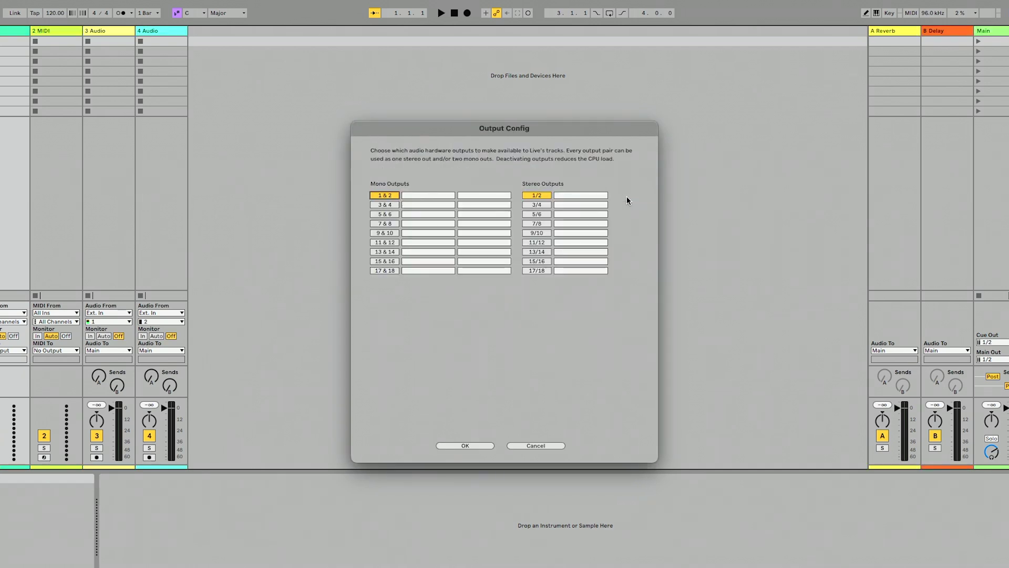
{"action": "left_click", "coordinate": [375, 205]}
{"action": "left_click", "coordinate": [385, 214]}
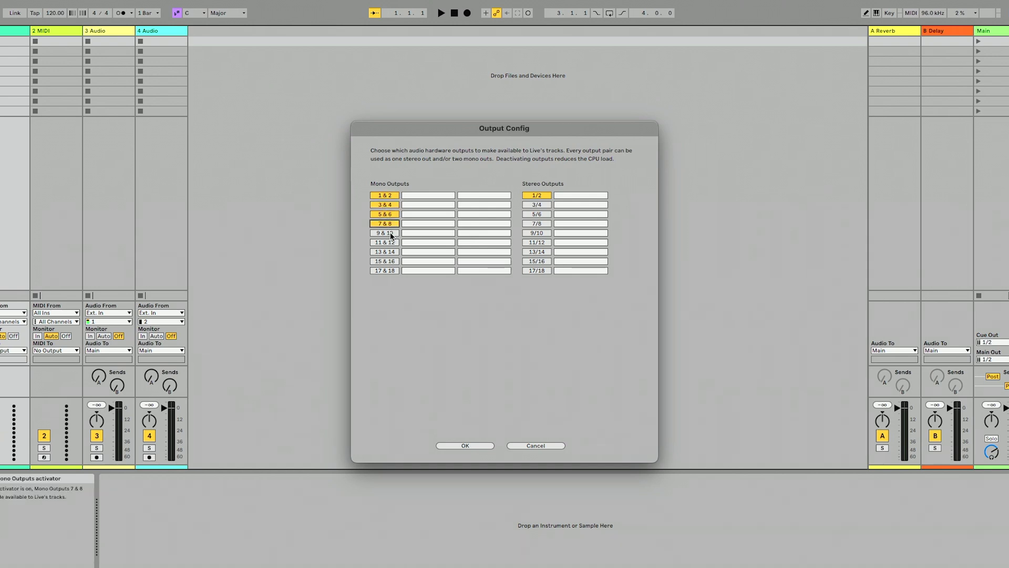
{"action": "left_click", "coordinate": [390, 233]}
{"action": "left_click", "coordinate": [391, 242]}
{"action": "left_click", "coordinate": [392, 252]}
{"action": "left_click", "coordinate": [393, 261]}
{"action": "left_click", "coordinate": [393, 270]}
Step: Activate stereo outputs 17/18 down through 3/4 in Output Config
{"action": "left_click", "coordinate": [548, 271]}
{"action": "left_click", "coordinate": [544, 260]}
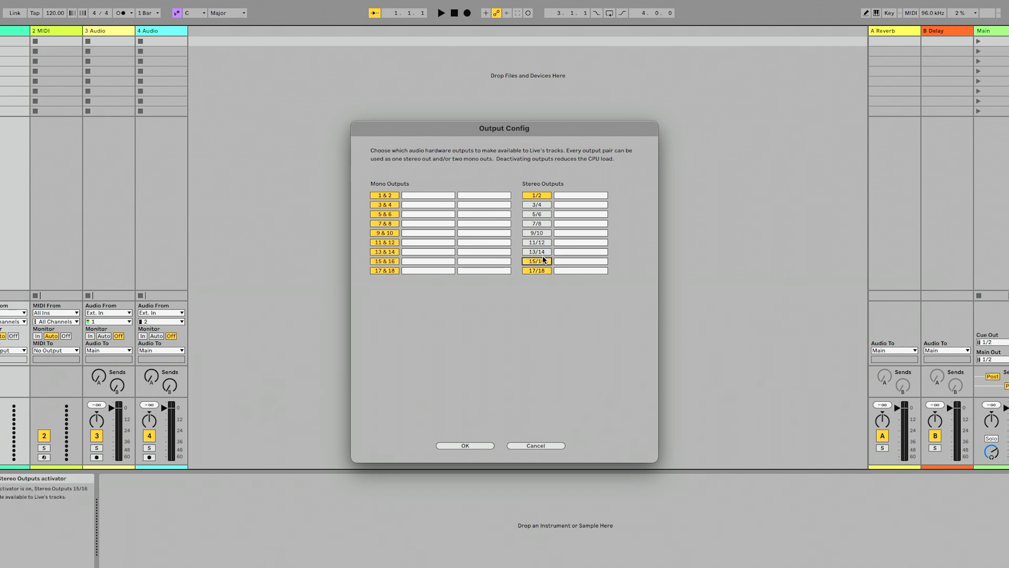
{"action": "left_click", "coordinate": [543, 252]}
{"action": "left_click", "coordinate": [544, 243]}
{"action": "left_click", "coordinate": [543, 233]}
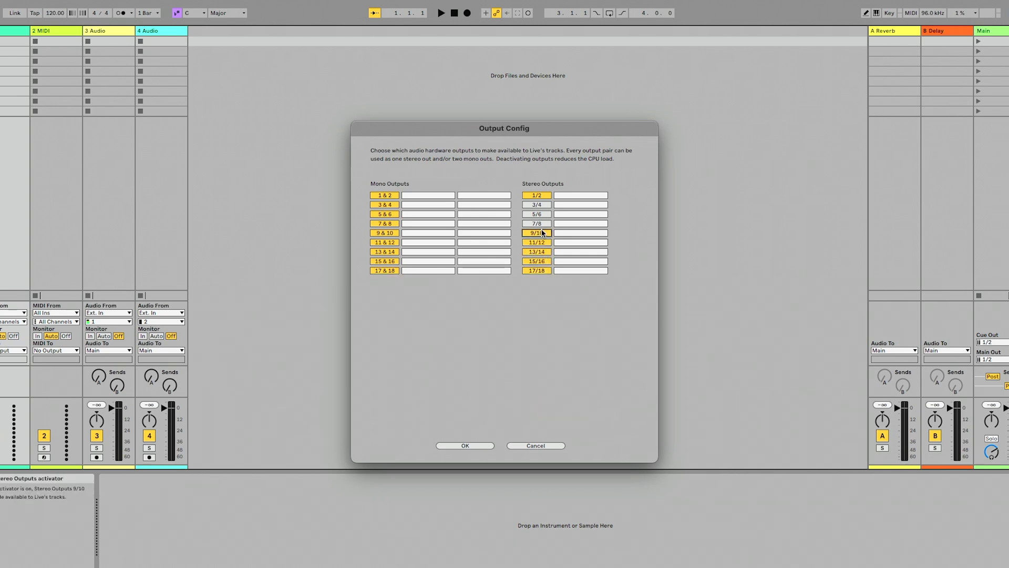
{"action": "left_click", "coordinate": [543, 223]}
{"action": "left_click", "coordinate": [542, 214]}
{"action": "left_click", "coordinate": [541, 205]}
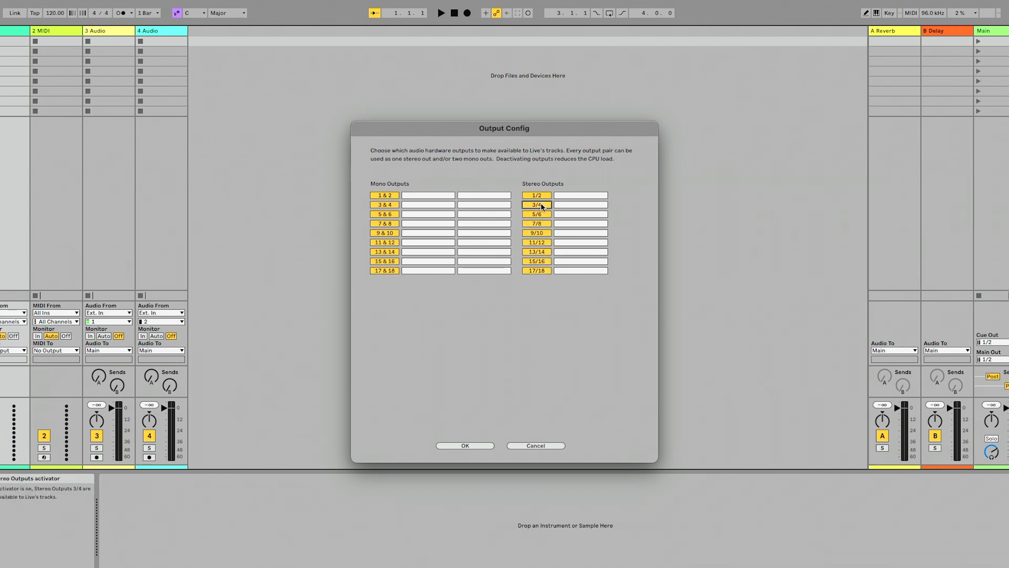
Step: Confirm the output configuration and close the Settings window
{"action": "left_click", "coordinate": [465, 445]}
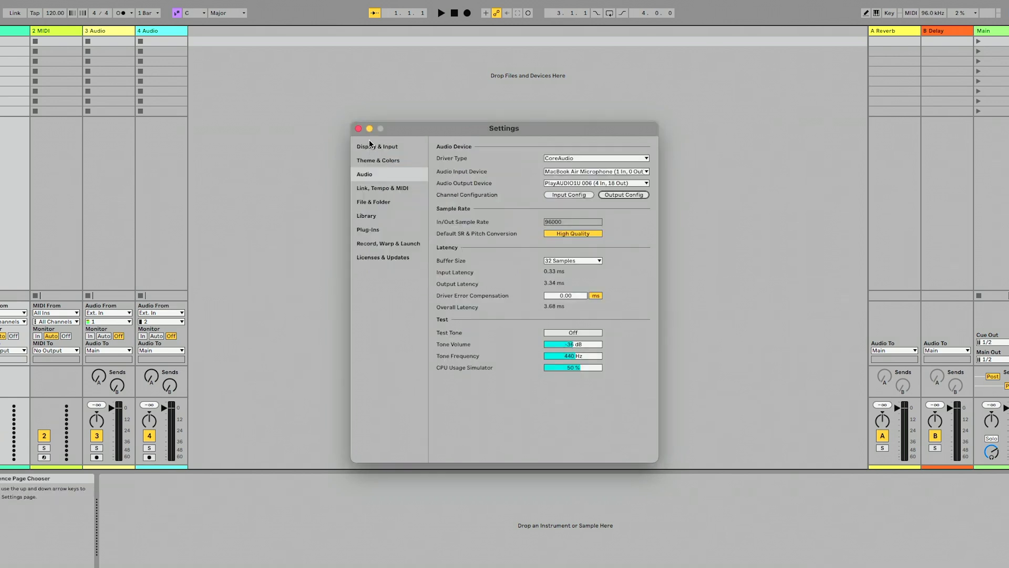
{"action": "left_click", "coordinate": [358, 129]}
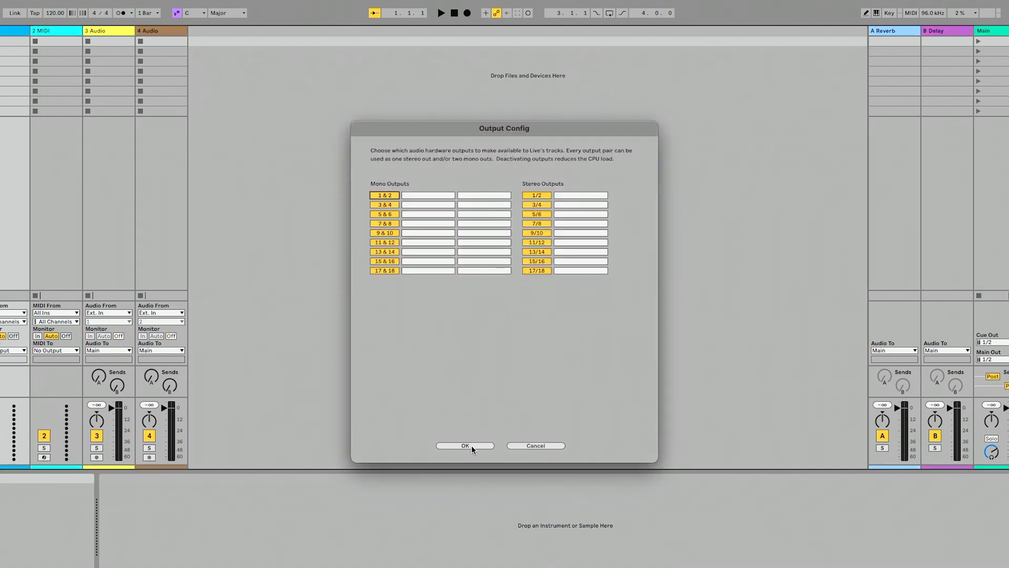
{"action": "left_click", "coordinate": [471, 444]}
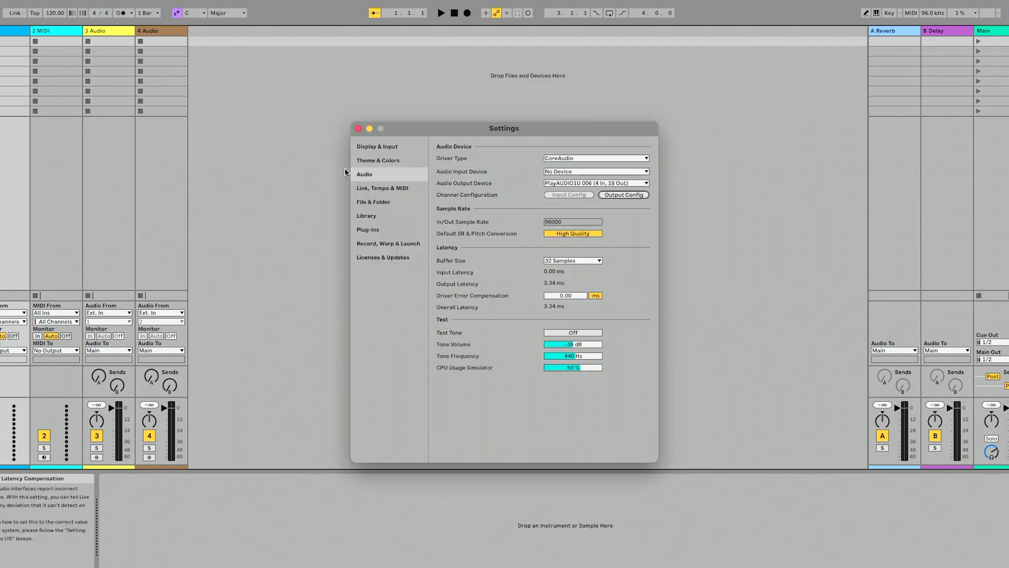
{"action": "left_click", "coordinate": [357, 128]}
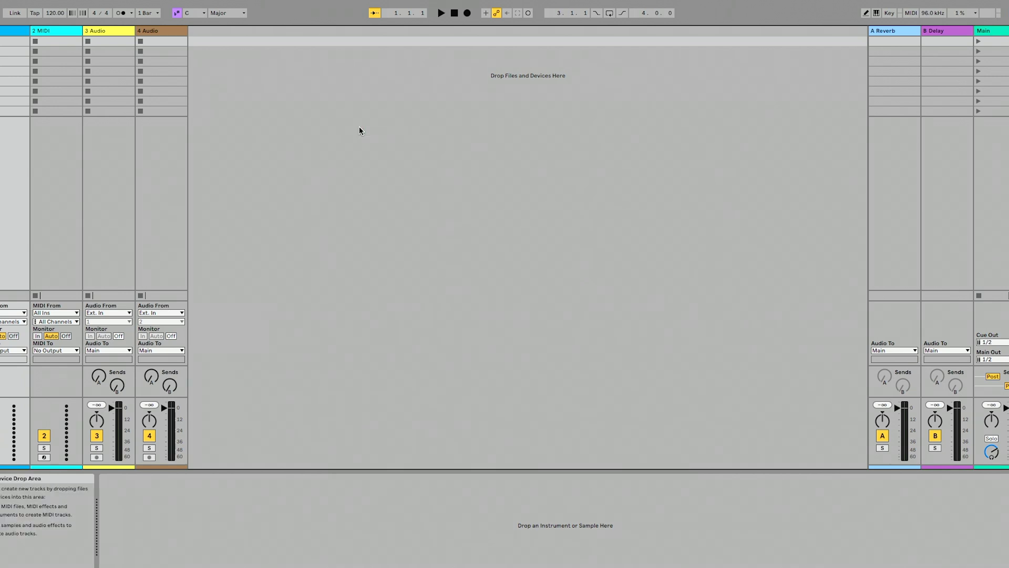
Step: Insert new audio tracks with Cmd+T and delete the leftmost track
{"action": "key", "text": "super+t"}
{"action": "key", "text": "super+t"}
{"action": "key", "text": "super+t"}
{"action": "key", "text": "super+t"}
{"action": "key", "text": "super+t"}
{"action": "key", "text": "super+t"}
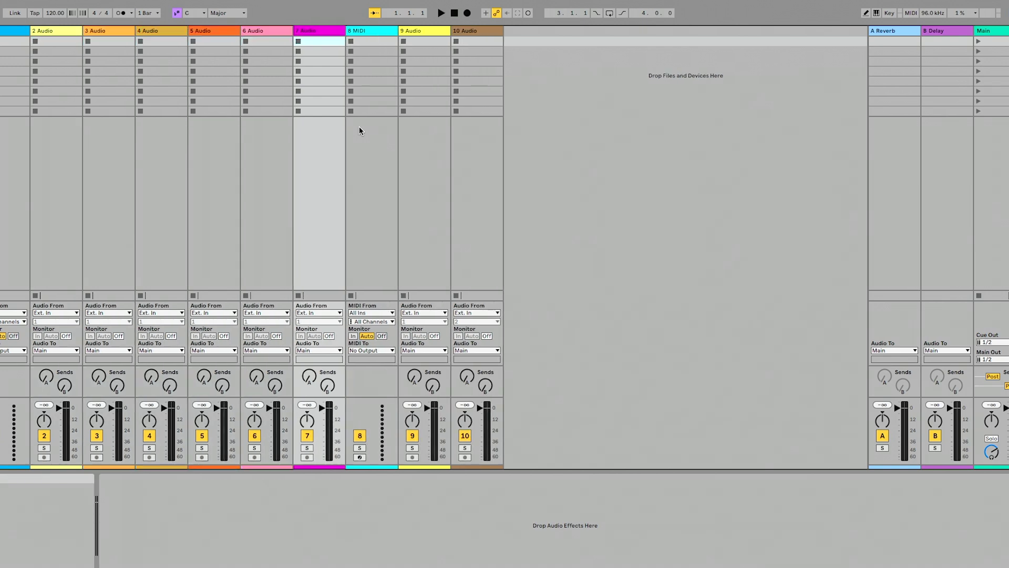
{"action": "key", "text": "super+t"}
{"action": "key", "text": "super+t"}
{"action": "key", "text": "super+t"}
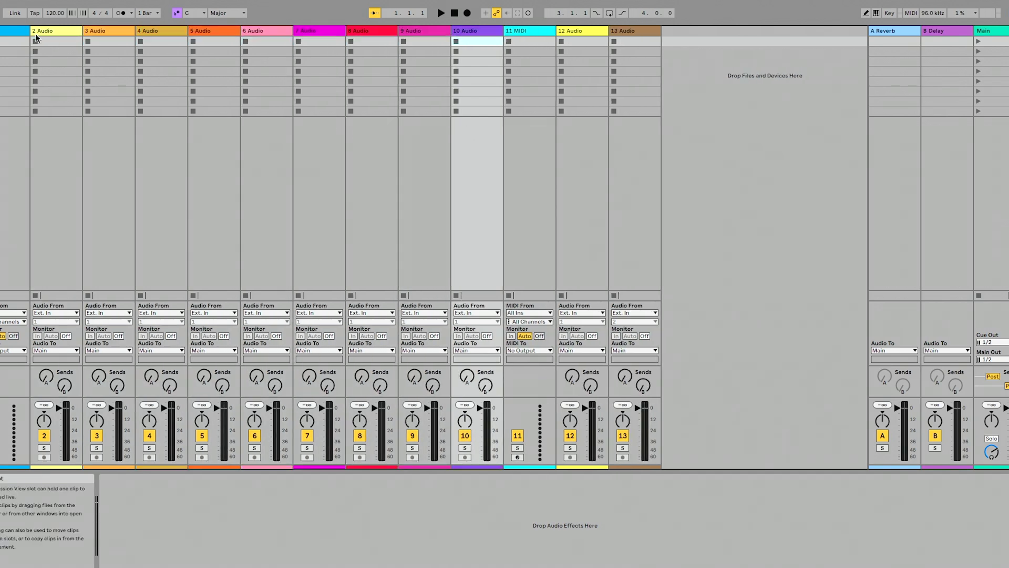
{"action": "left_click", "coordinate": [17, 33]}
{"action": "key", "text": "Delete"}
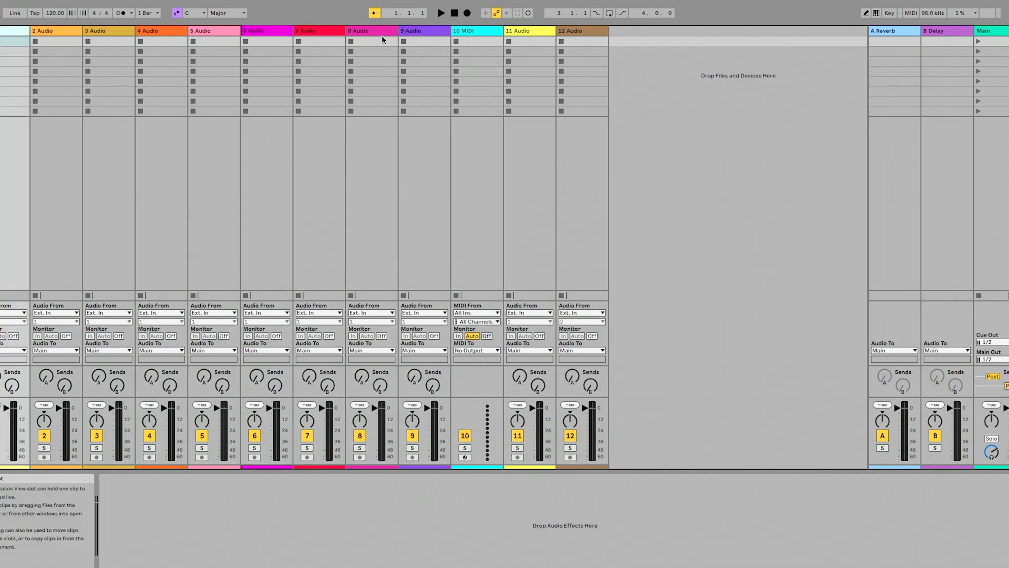
Step: Delete the 10 MIDI track and insert another audio track
{"action": "left_click", "coordinate": [571, 31]}
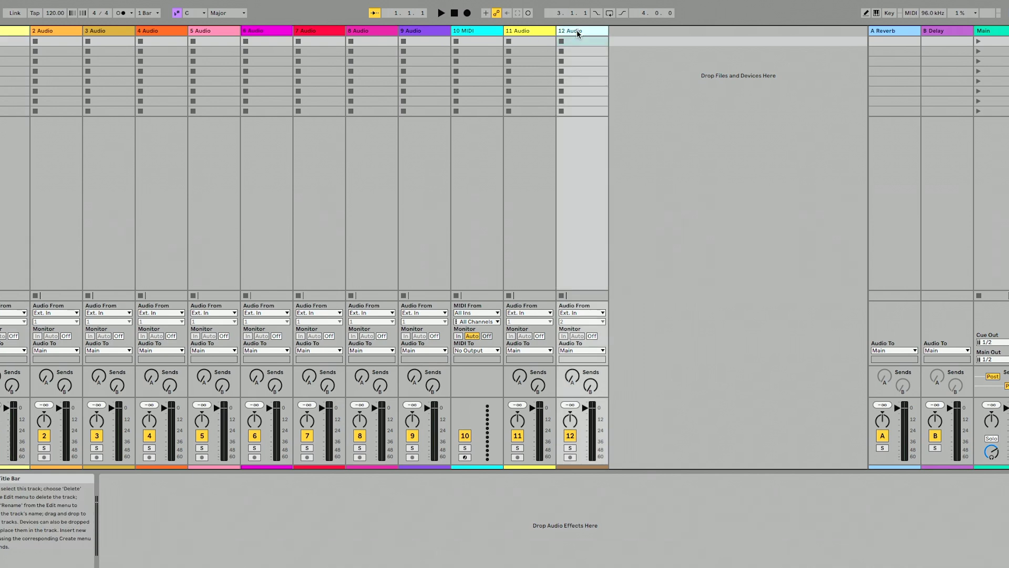
{"action": "left_click", "coordinate": [487, 29]}
{"action": "key", "text": "Delete"}
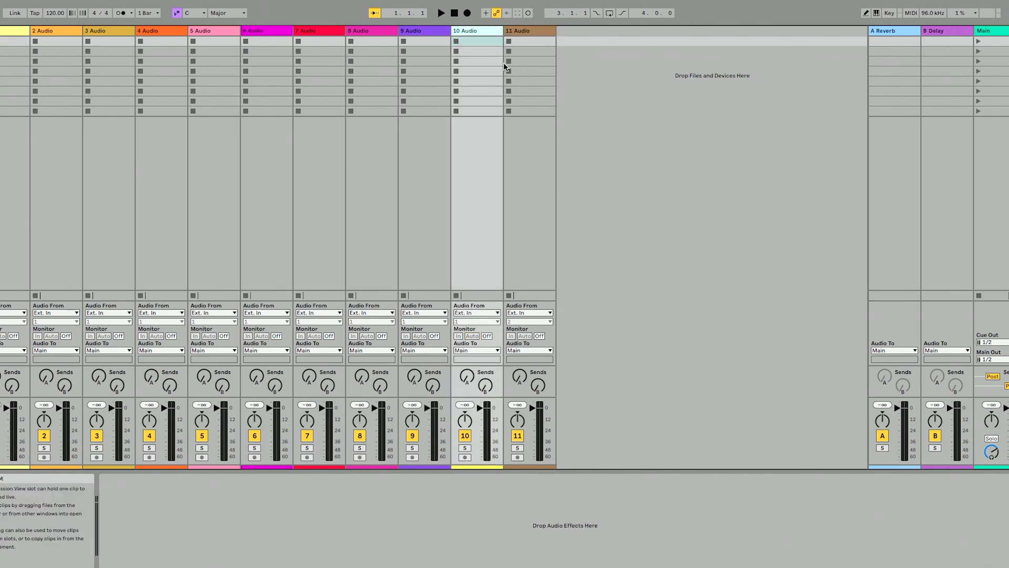
{"action": "key", "text": "ctrl+t"}
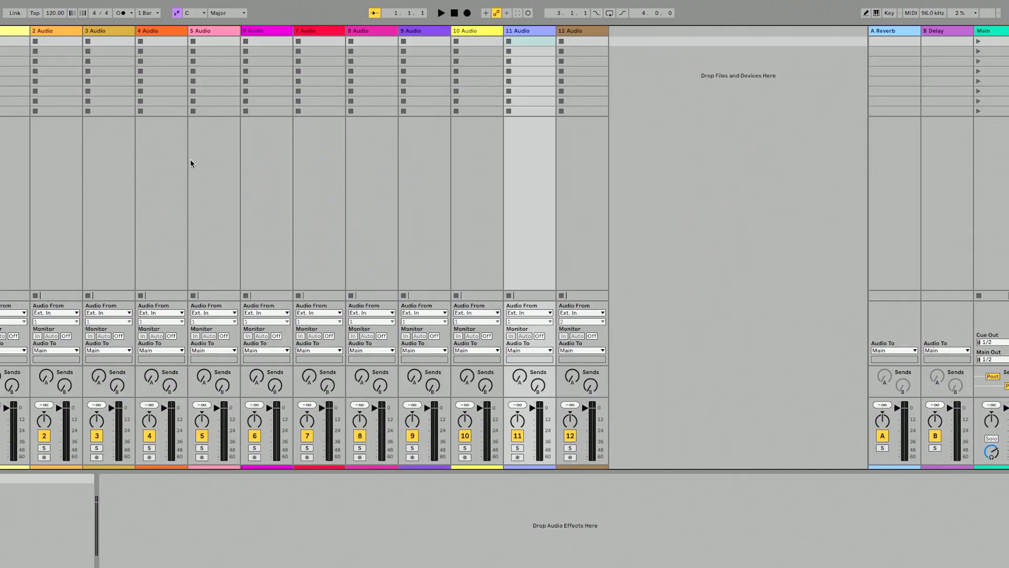
Step: Set track 1 to Ext. Out, and route track 2 to Ext. Out pair 3/4
{"action": "left_click", "coordinate": [2, 350]}
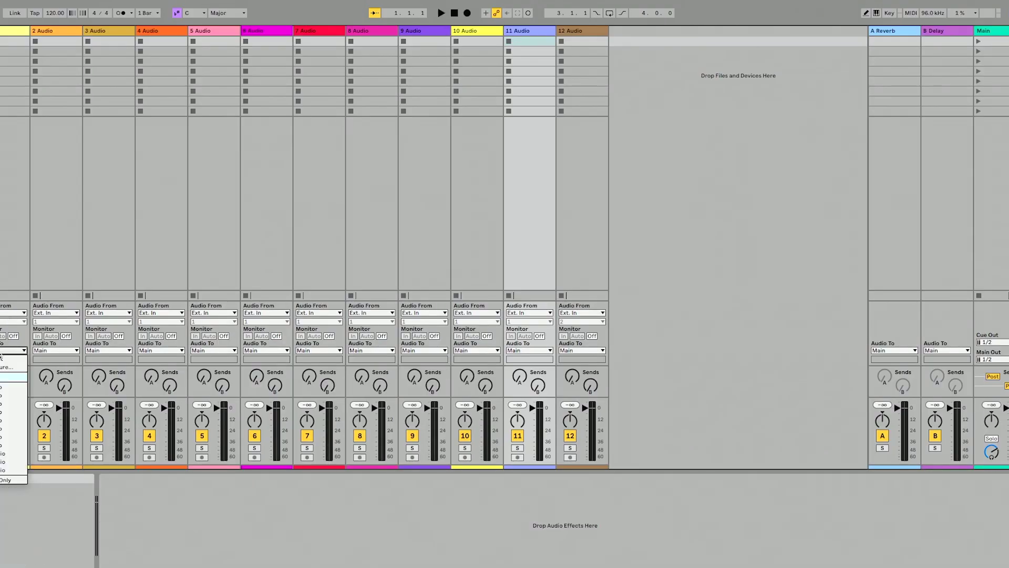
{"action": "left_click", "coordinate": [1, 359]}
{"action": "left_click", "coordinate": [2, 362]}
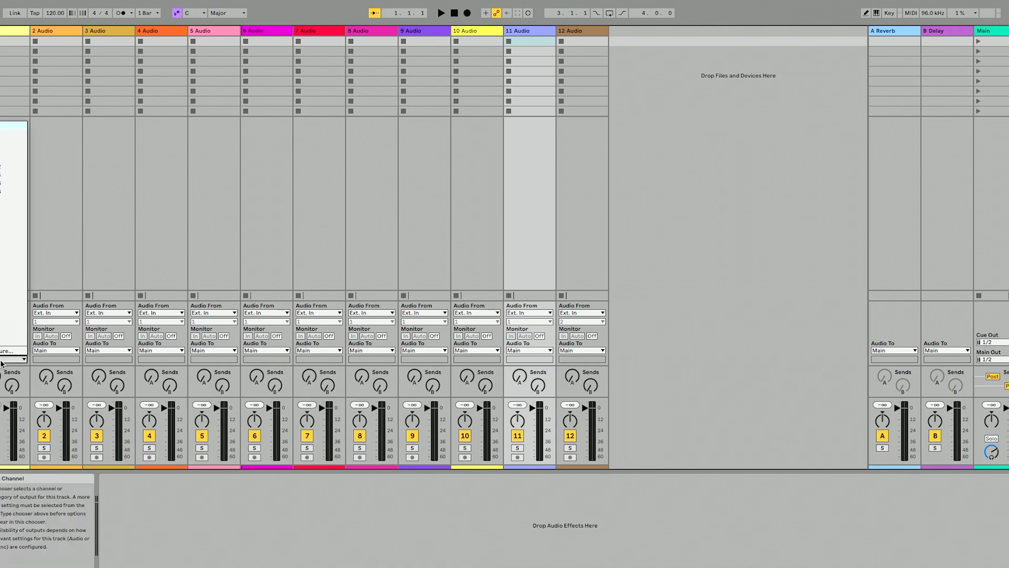
{"action": "left_click", "coordinate": [1, 363]}
{"action": "left_click", "coordinate": [53, 350]}
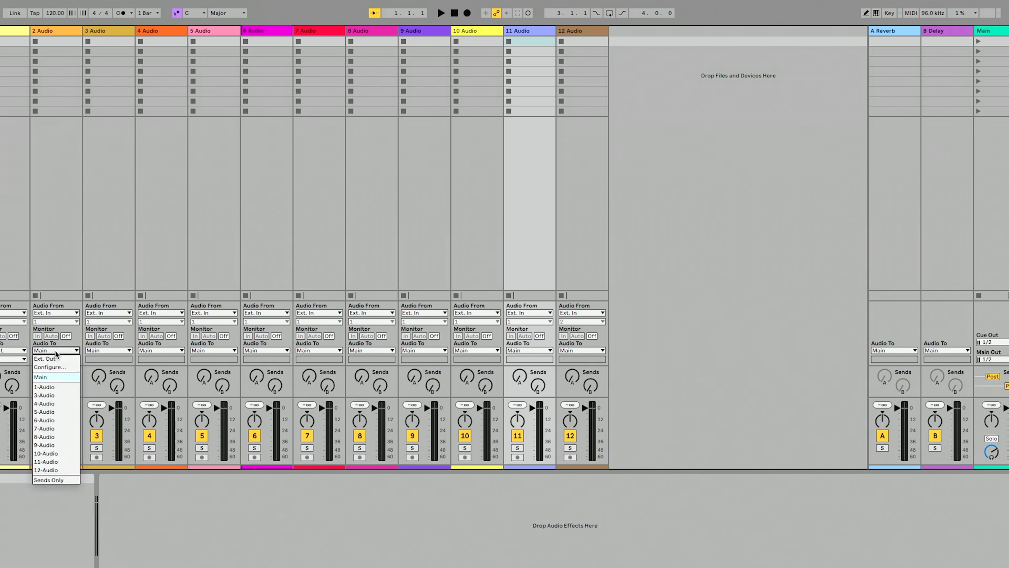
{"action": "left_click", "coordinate": [52, 358]}
{"action": "left_click", "coordinate": [51, 359]}
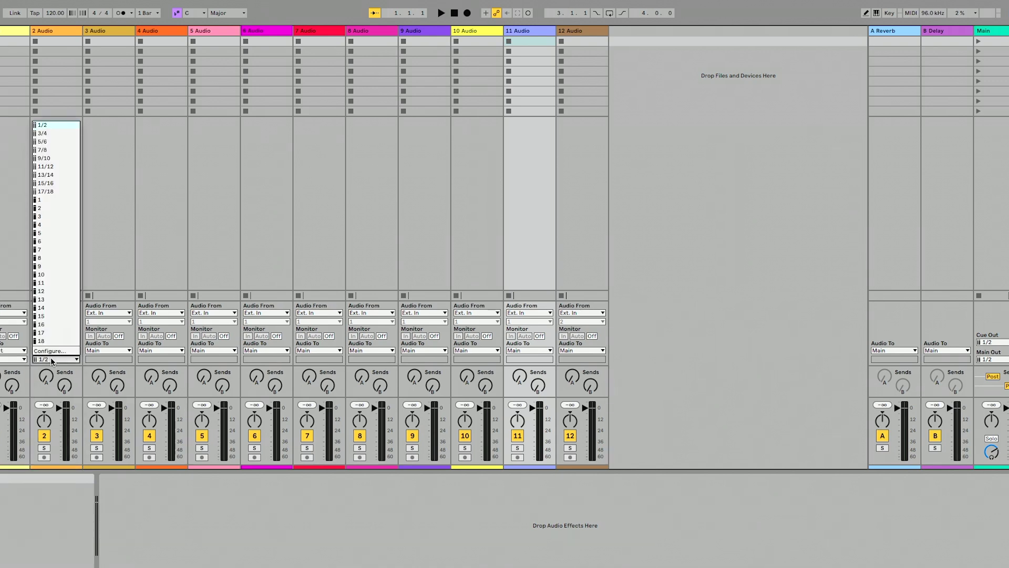
{"action": "left_click", "coordinate": [61, 135]}
Step: Route track 3 to Ext. Out 5/6 and track 4 to Ext. Out 7/8
{"action": "left_click", "coordinate": [108, 350]}
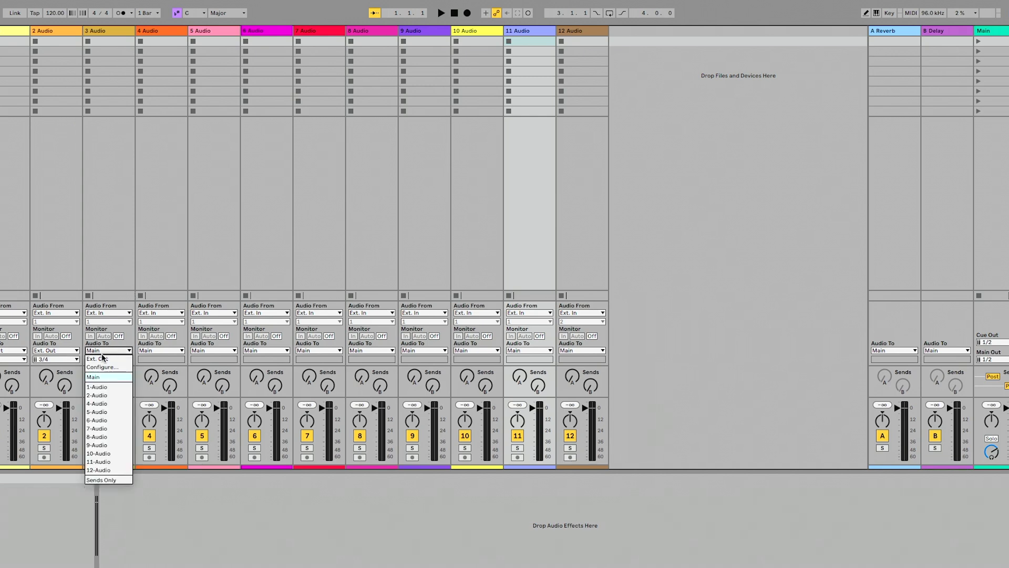
{"action": "left_click", "coordinate": [104, 359]}
{"action": "left_click", "coordinate": [104, 360]}
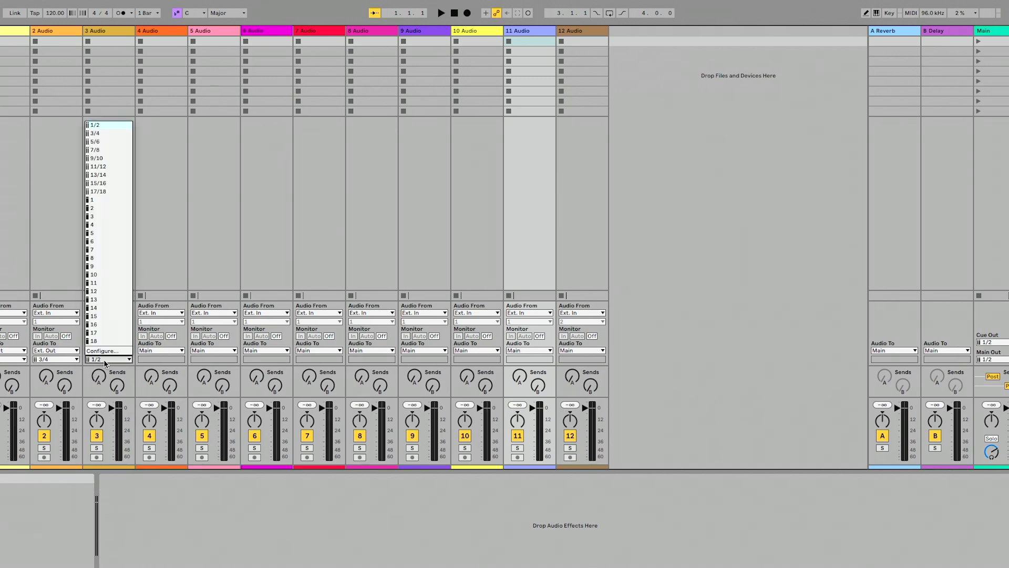
{"action": "left_click", "coordinate": [105, 142]}
{"action": "left_click", "coordinate": [148, 350]}
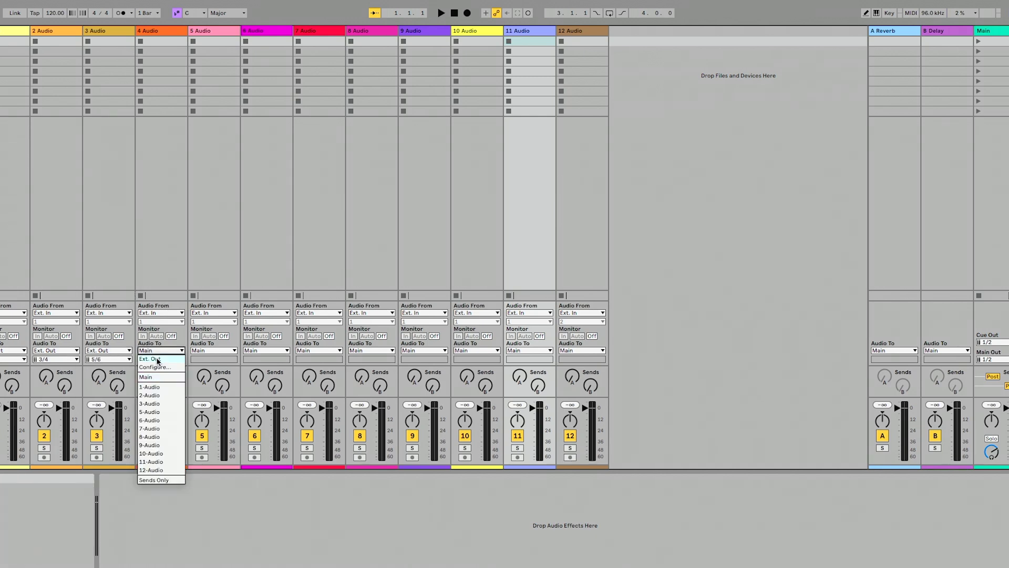
{"action": "left_click", "coordinate": [150, 358]}
{"action": "left_click", "coordinate": [163, 358]}
{"action": "left_click", "coordinate": [160, 149]}
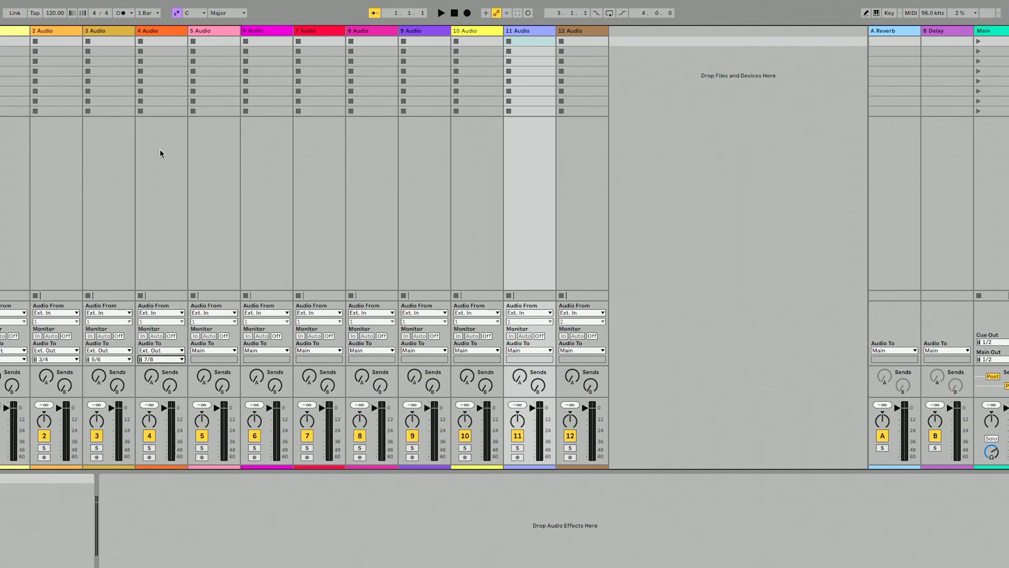
Step: Route track 5 to Ext. Out 9/10 and track 6 to Ext. Out 11/12
{"action": "left_click", "coordinate": [220, 351]}
{"action": "left_click", "coordinate": [213, 359]}
{"action": "left_click", "coordinate": [213, 358]}
{"action": "left_click", "coordinate": [207, 158]}
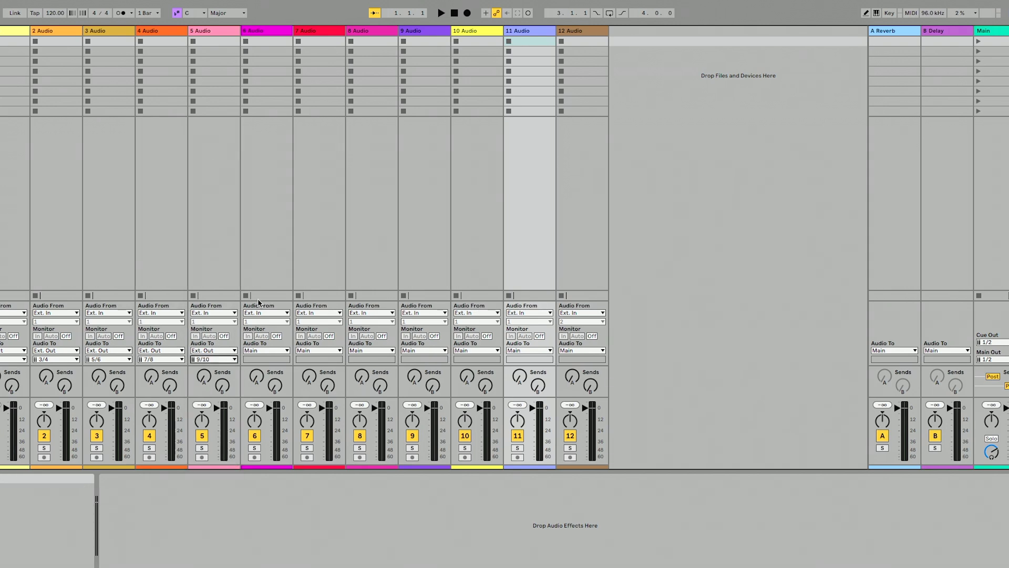
{"action": "left_click", "coordinate": [261, 350]}
{"action": "left_click", "coordinate": [264, 359]}
{"action": "left_click", "coordinate": [267, 359]}
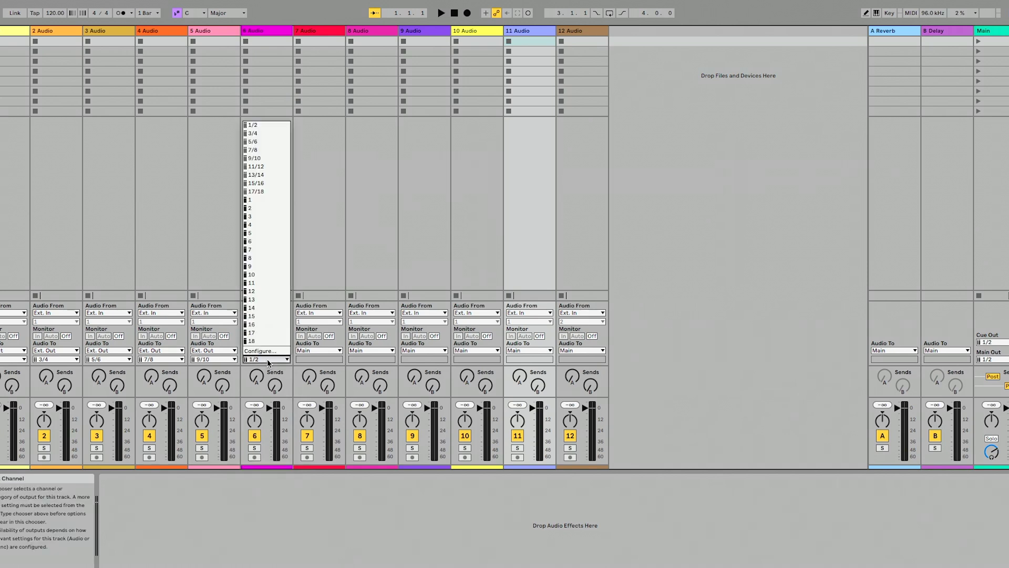
{"action": "left_click", "coordinate": [267, 166]}
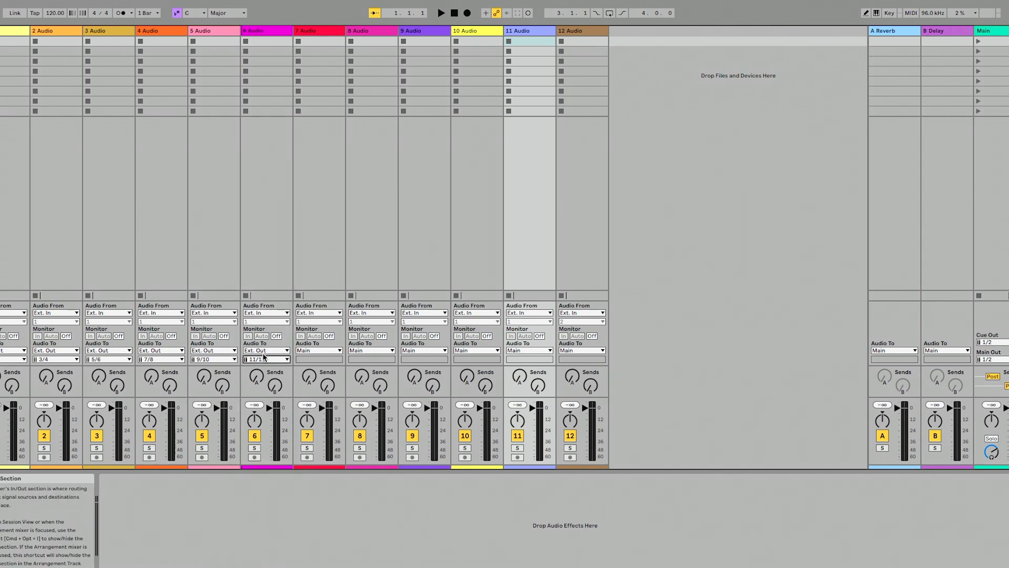
Step: Delete tracks 7 through 12 and insert a new audio track after track 6
{"action": "left_click", "coordinate": [319, 32]}
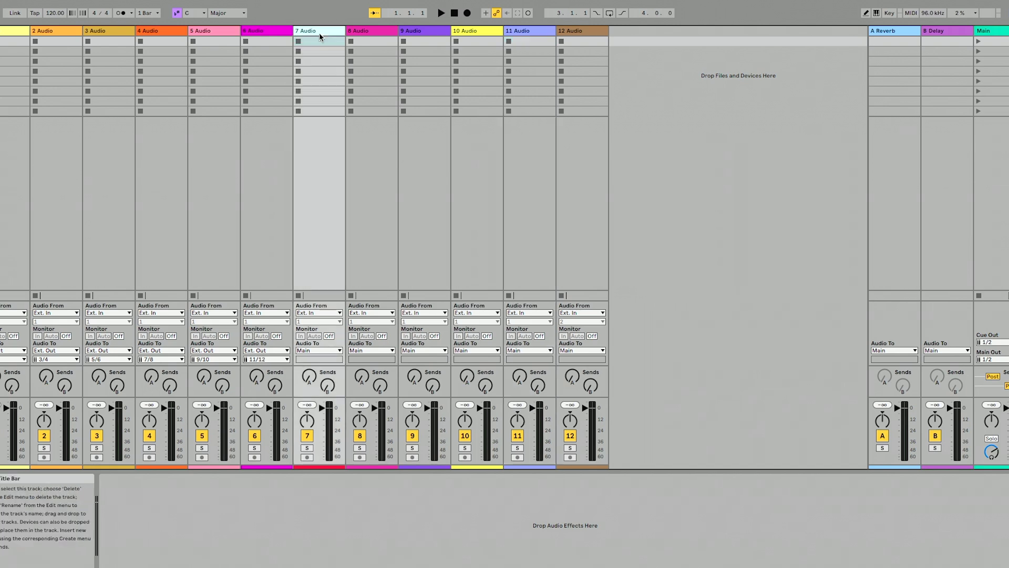
{"action": "left_click", "coordinate": [572, 38], "text": "shift"}
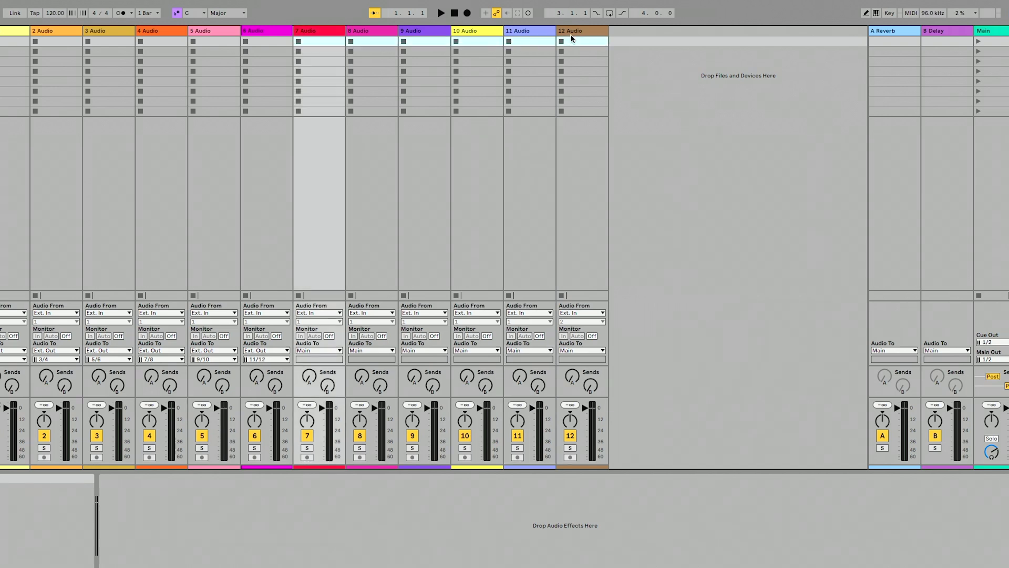
{"action": "left_click", "coordinate": [573, 32]}
{"action": "left_click", "coordinate": [335, 34], "text": "shift"}
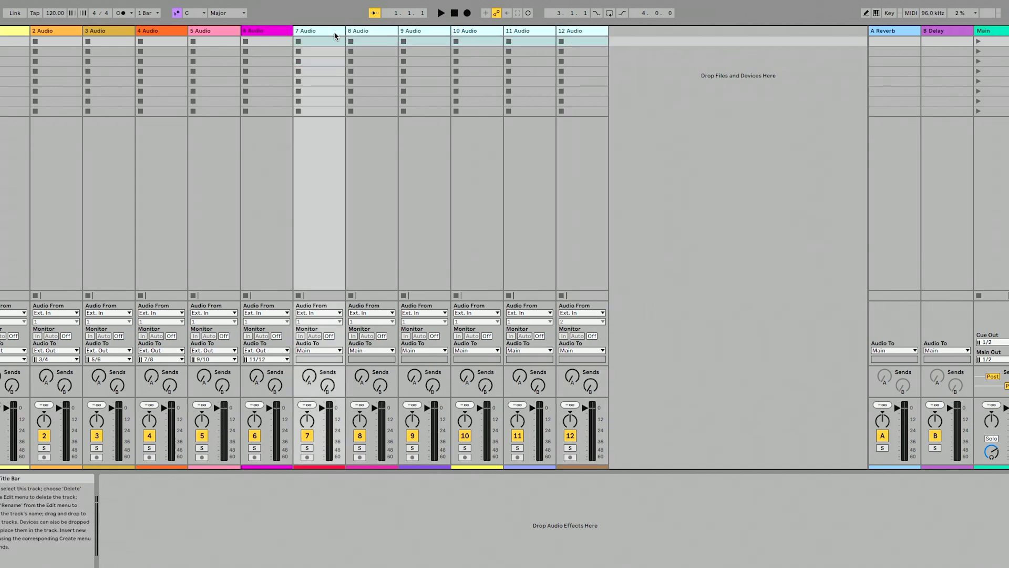
{"action": "key", "text": "Delete"}
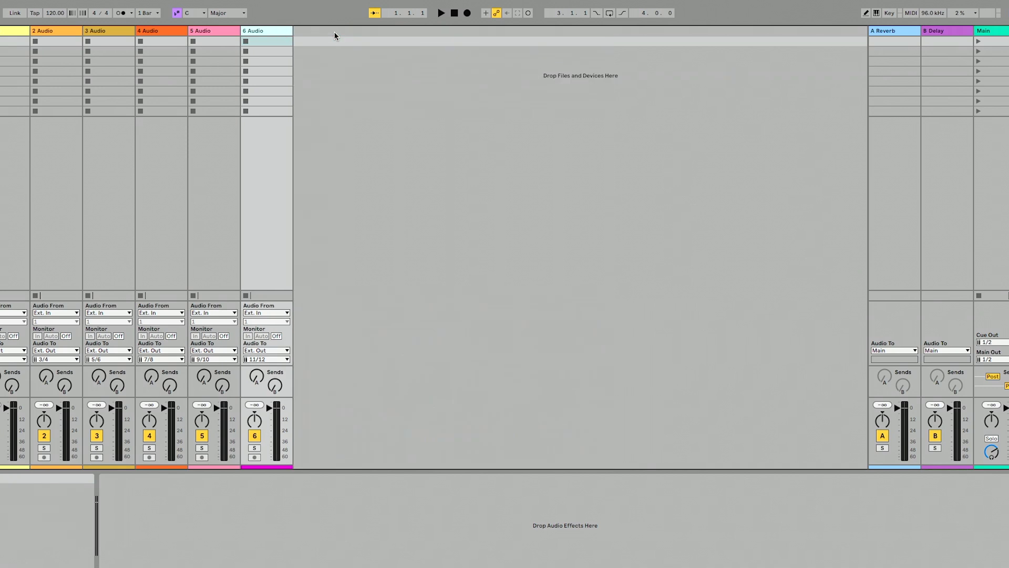
{"action": "key", "text": "ctrl+t"}
Step: Route new track 7 to Ext. Out, leaving its channel pair at 1/2
{"action": "left_click", "coordinate": [307, 350]}
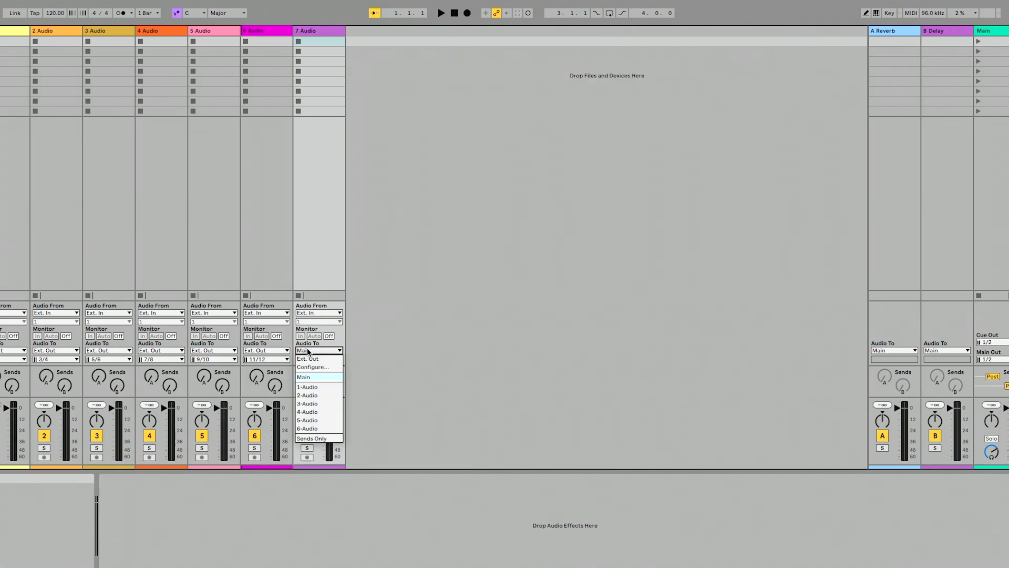
{"action": "left_click", "coordinate": [308, 358]}
{"action": "left_click", "coordinate": [319, 358]}
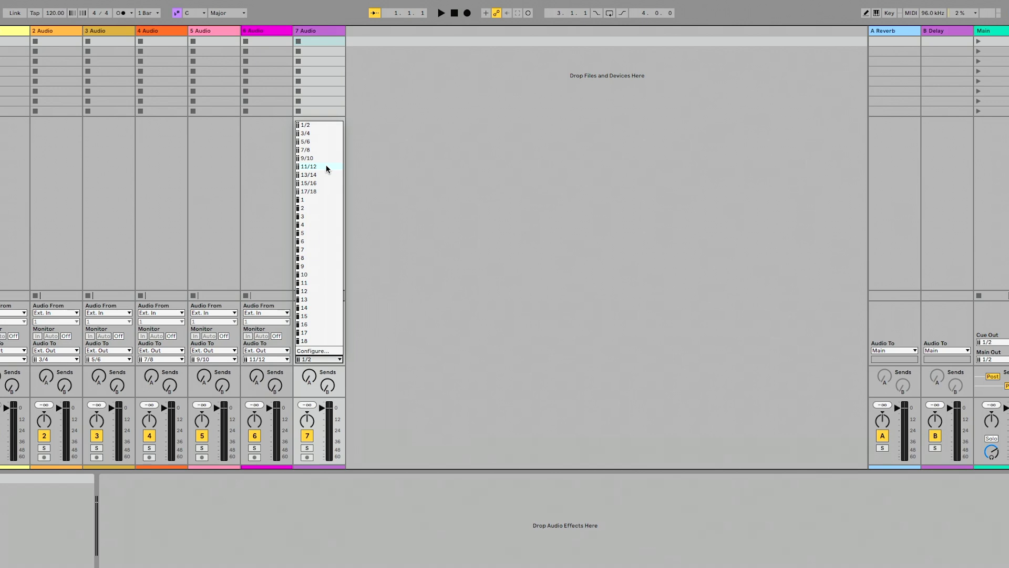
{"action": "left_click", "coordinate": [354, 140]}
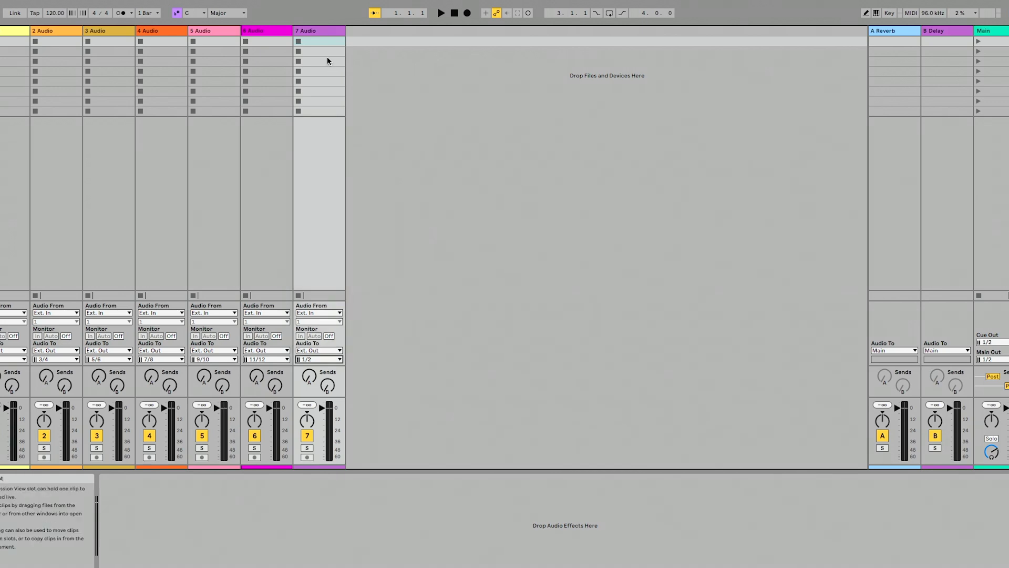
Step: Delete the extra audio track plus 2 MIDI and 3 Audio, then insert new audio tracks
{"action": "key", "text": "Delete"}
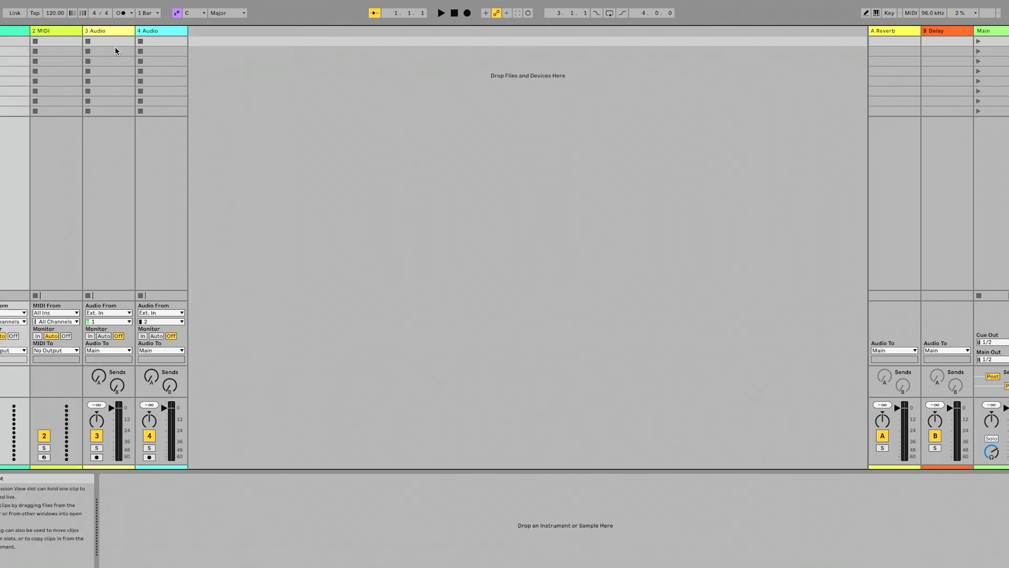
{"action": "key", "text": "Delete"}
{"action": "key", "text": "Delete"}
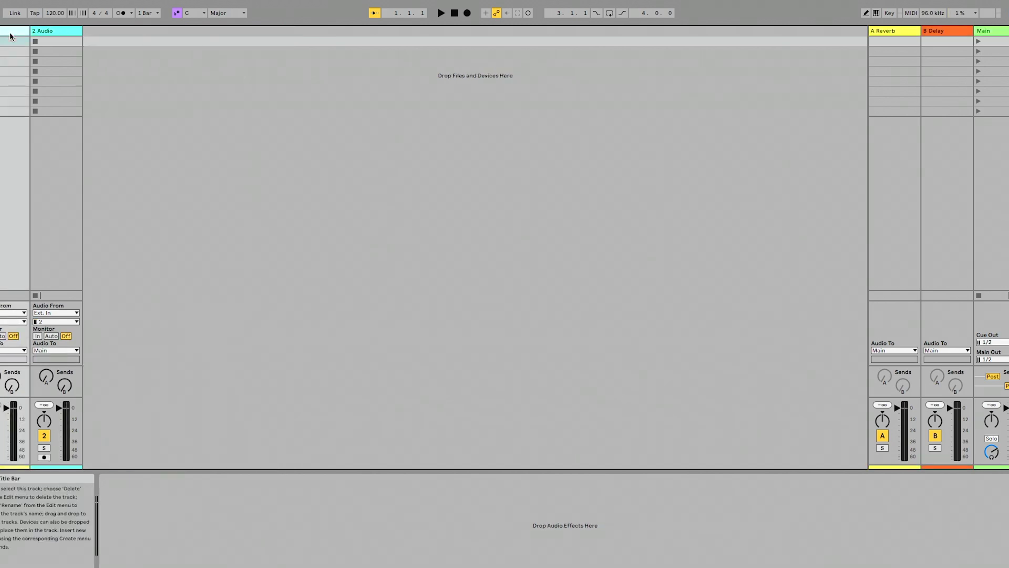
{"action": "key", "text": "ctrl+t"}
{"action": "key", "text": "ctrl+t"}
{"action": "key", "text": "ctrl+t"}
{"action": "key", "text": "ctrl+t"}
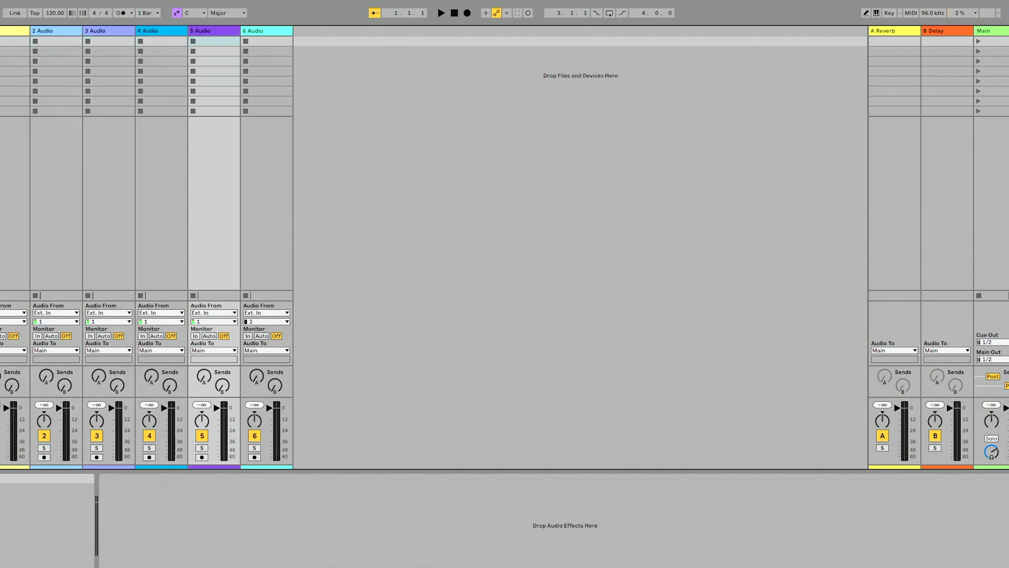
Step: Change track 1's output destination and route track 2 to Ext. Out 3/4
{"action": "left_click", "coordinate": [11, 350]}
{"action": "left_click", "coordinate": [8, 362]}
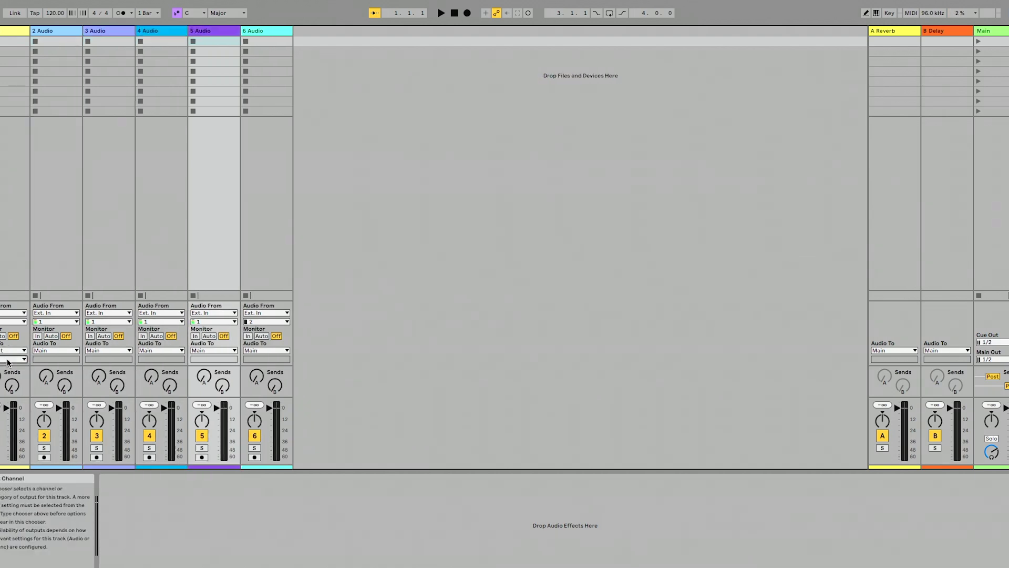
{"action": "left_click", "coordinate": [55, 350]}
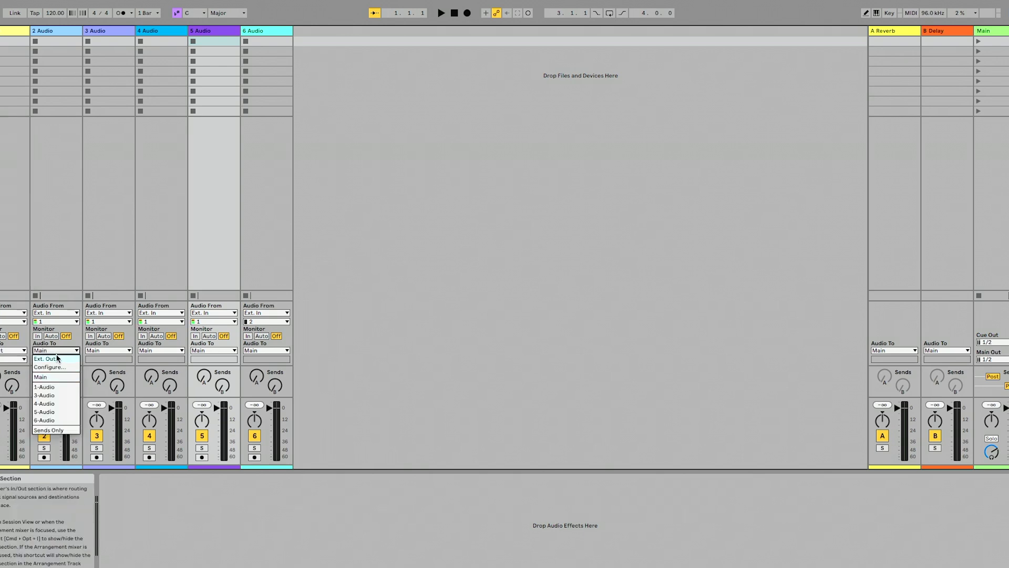
{"action": "left_click", "coordinate": [57, 358]}
{"action": "left_click", "coordinate": [61, 360]}
{"action": "left_click", "coordinate": [62, 133]}
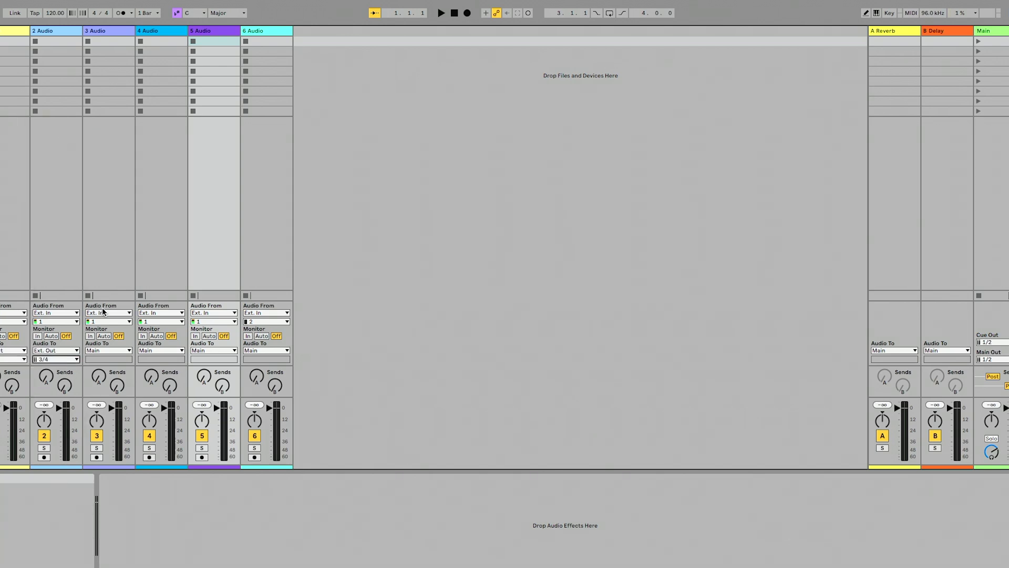
Step: Route track 3 to Ext. Out 5/6 and track 4 to Ext. Out 7/8
{"action": "left_click", "coordinate": [108, 351]}
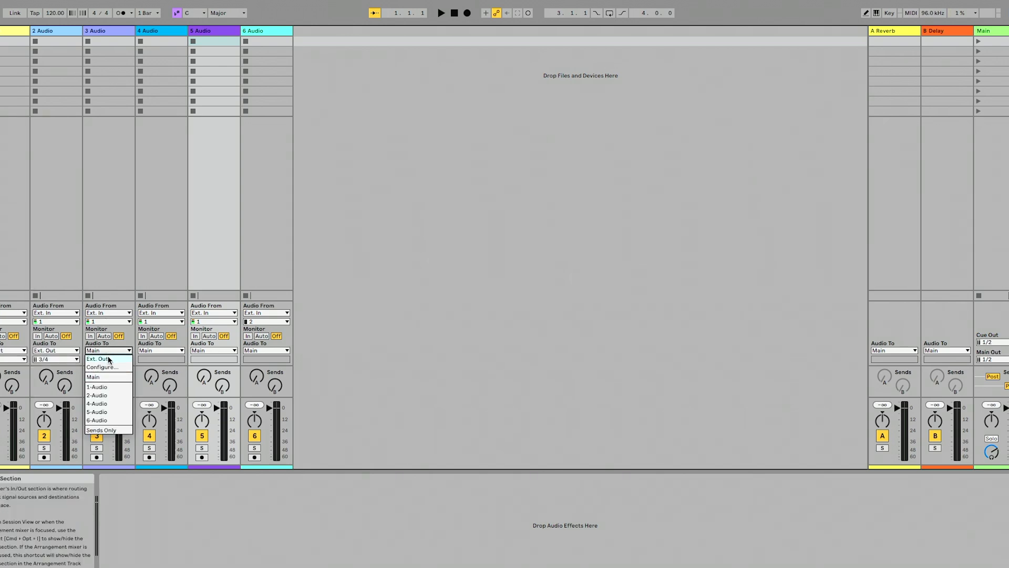
{"action": "left_click", "coordinate": [108, 358]}
{"action": "left_click", "coordinate": [109, 360]}
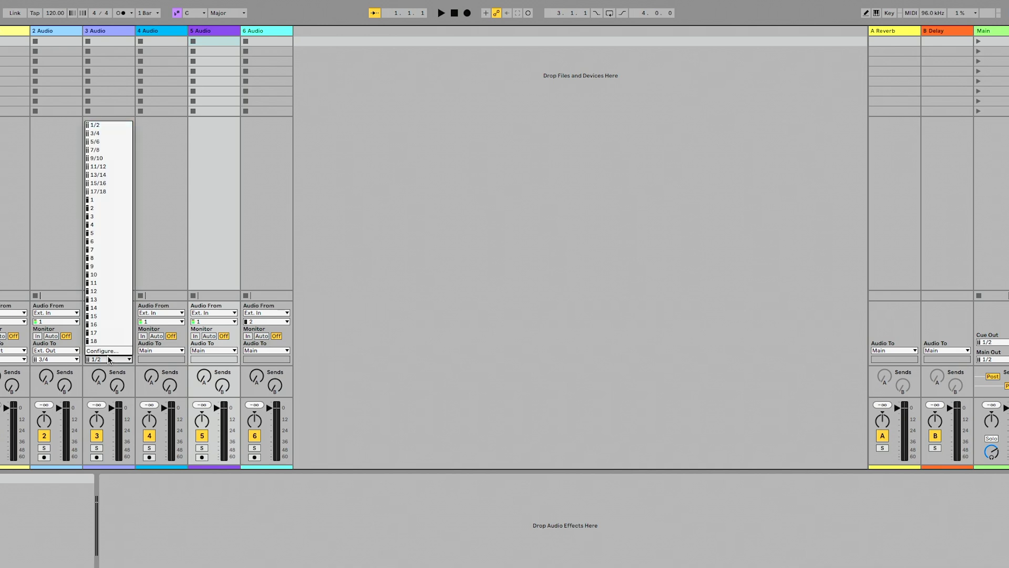
{"action": "left_click", "coordinate": [115, 139]}
{"action": "left_click", "coordinate": [176, 351]}
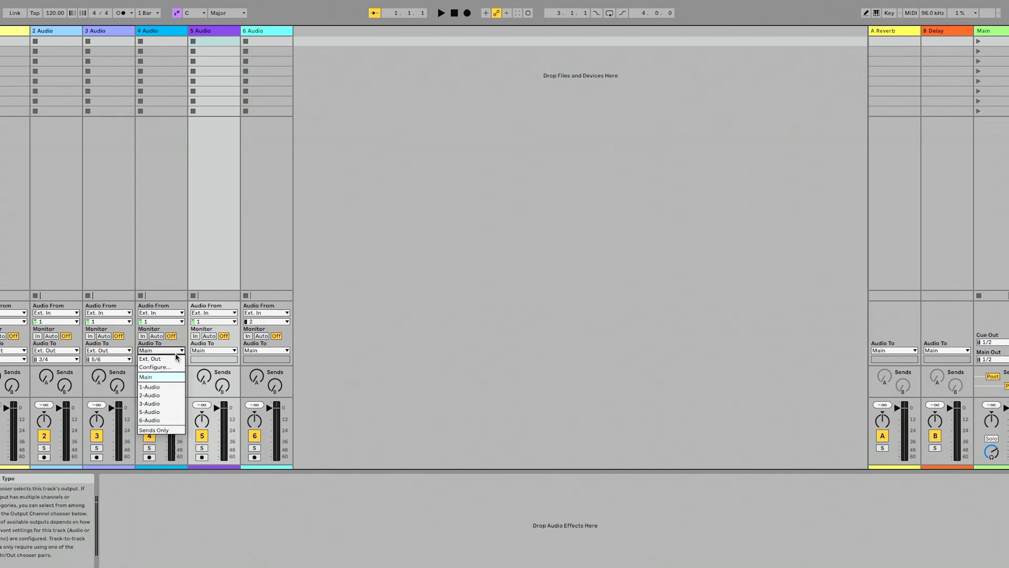
{"action": "left_click", "coordinate": [175, 351]}
{"action": "left_click", "coordinate": [172, 348]}
{"action": "left_click", "coordinate": [150, 358]}
{"action": "left_click", "coordinate": [173, 359]}
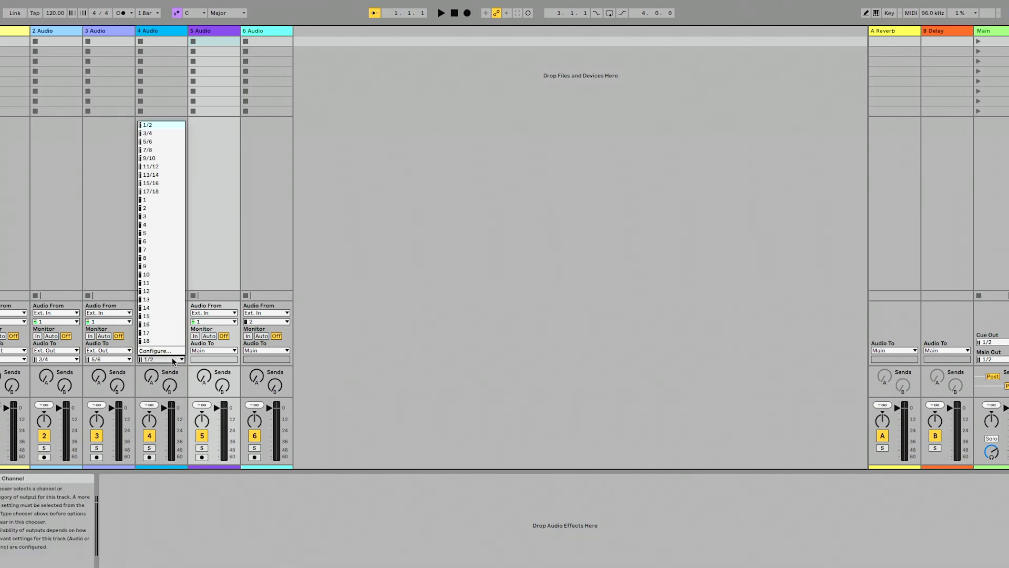
{"action": "left_click", "coordinate": [162, 149]}
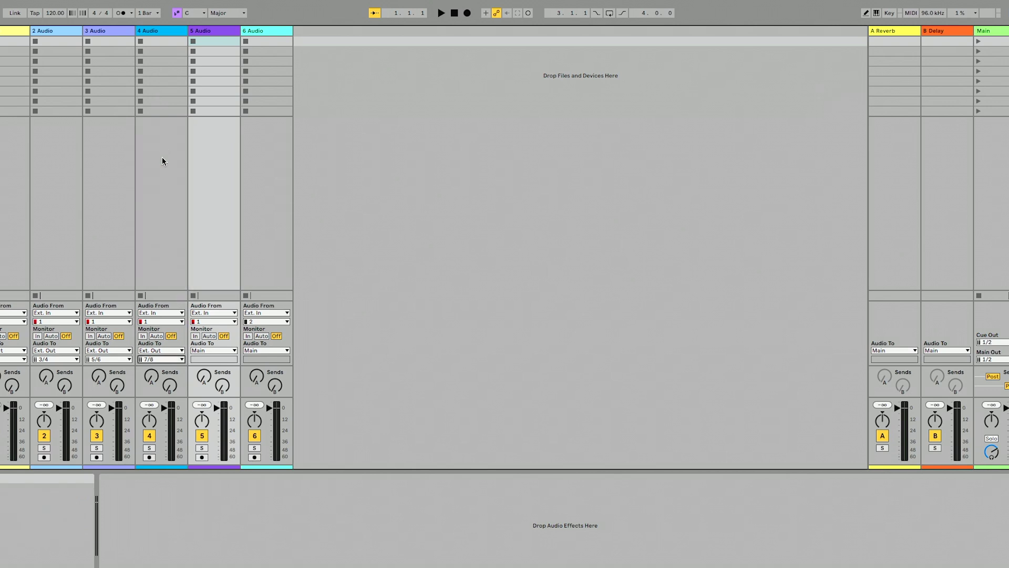
Step: Route track 5 to Ext. Out 9/10 and track 6 to Ext. Out 11/12
{"action": "left_click", "coordinate": [213, 350]}
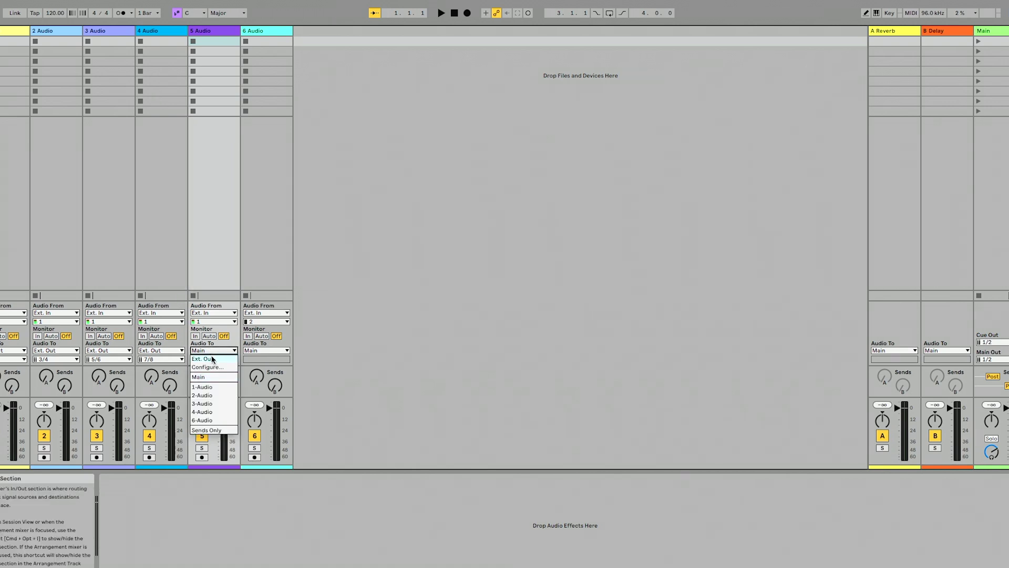
{"action": "left_click", "coordinate": [212, 359]}
{"action": "left_click", "coordinate": [217, 359]}
{"action": "left_click", "coordinate": [225, 159]}
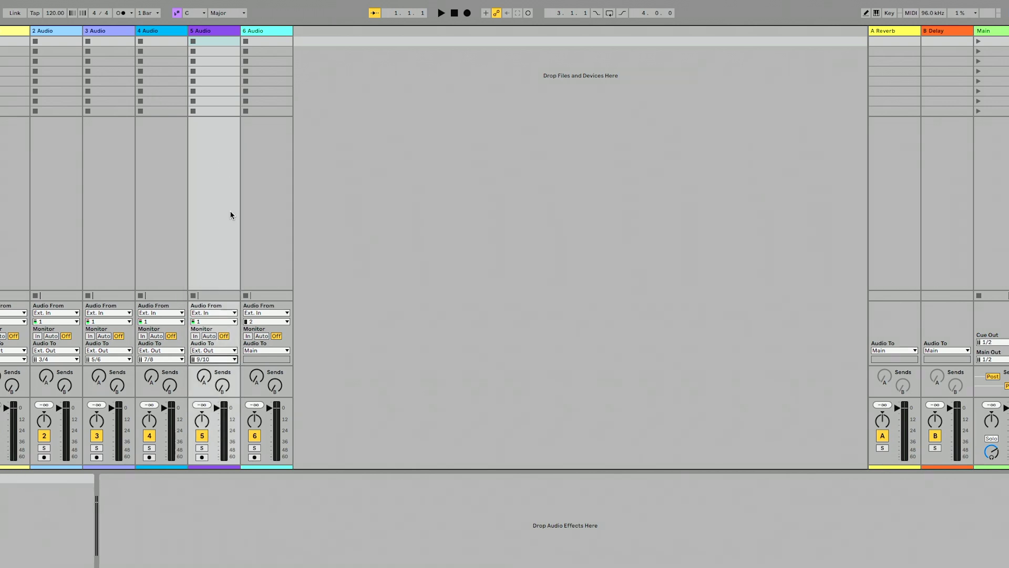
{"action": "left_click", "coordinate": [270, 350]}
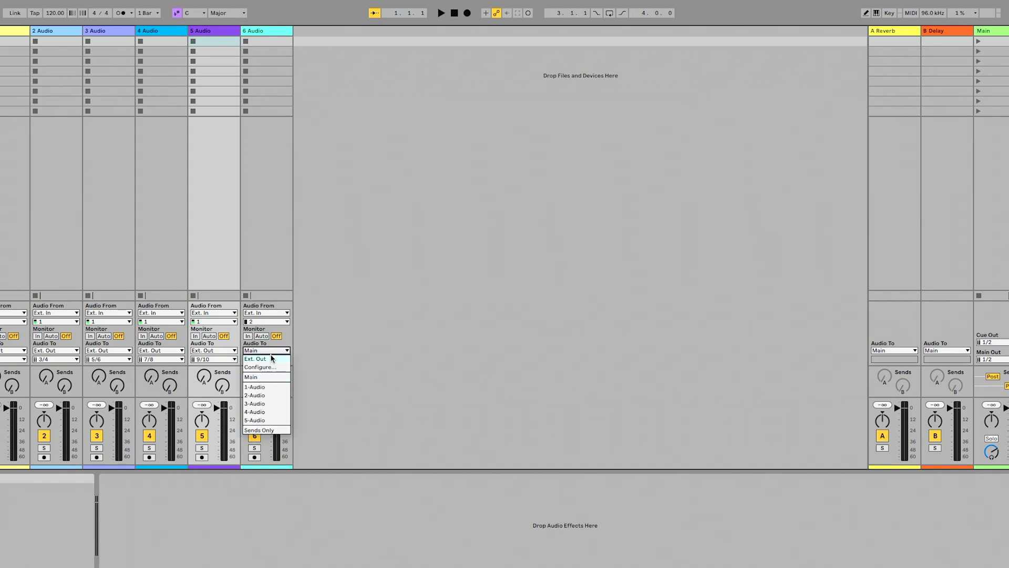
{"action": "left_click", "coordinate": [270, 359]}
{"action": "left_click", "coordinate": [270, 360]}
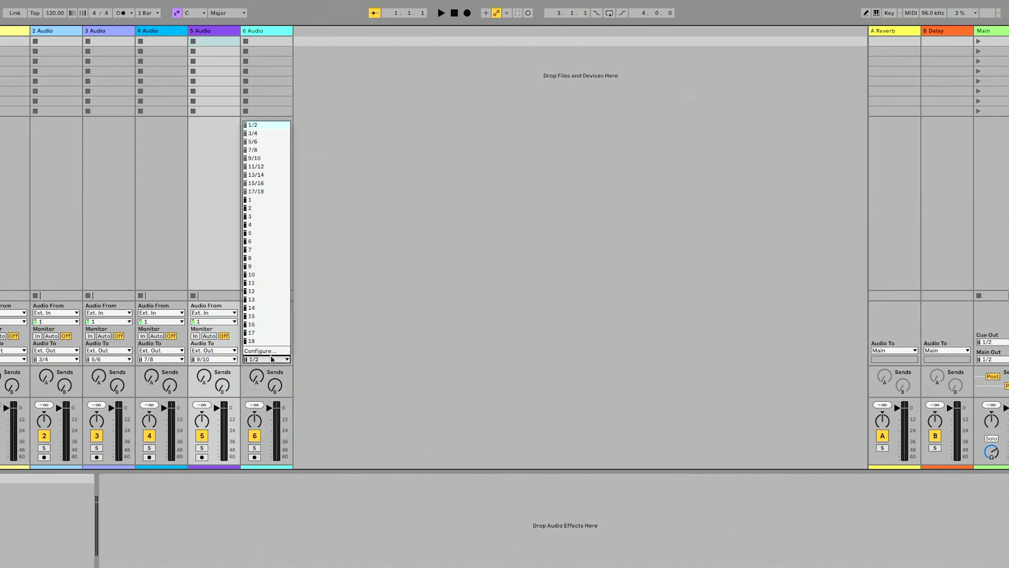
{"action": "left_click", "coordinate": [277, 166]}
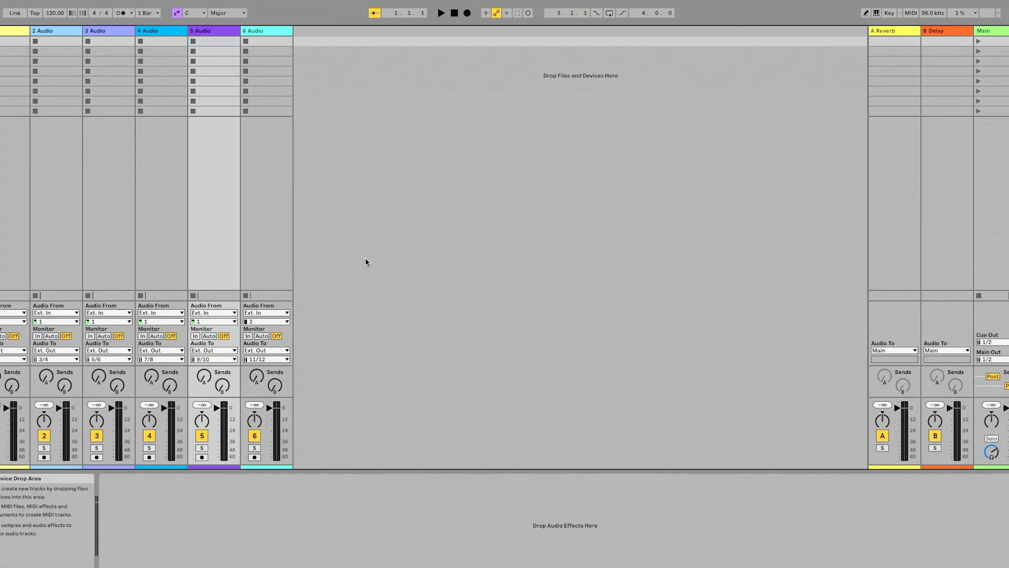